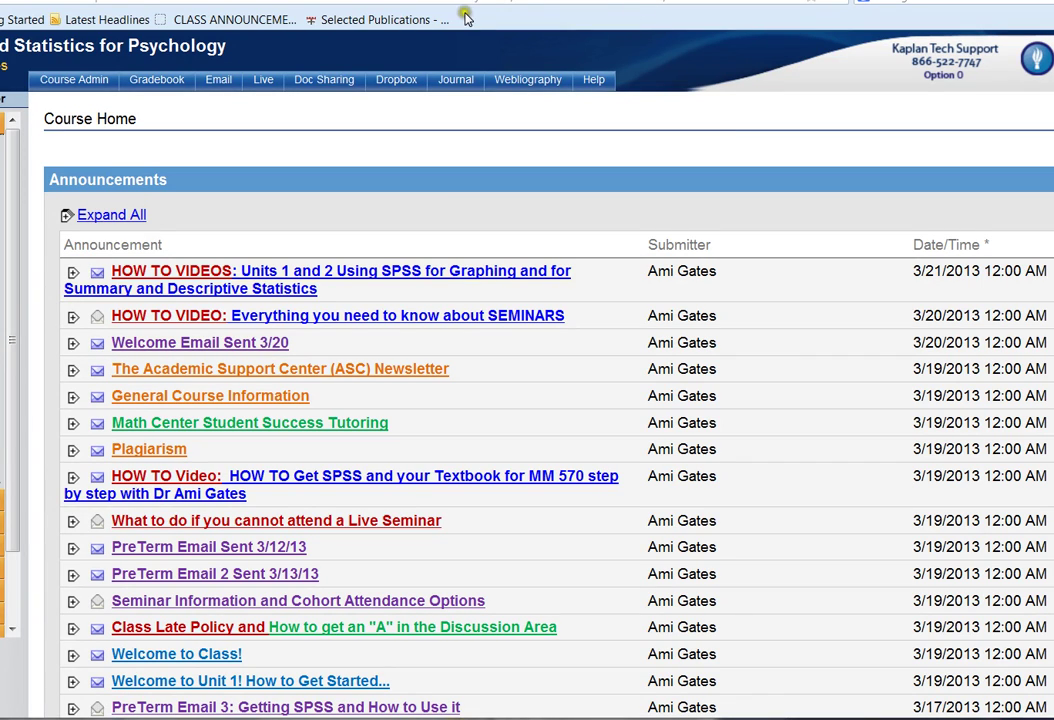
# Step: Browse to the Instructor-Graded Project Assignments files and download the Stat_Grades .sav dataset
pyautogui.click(337, 88)
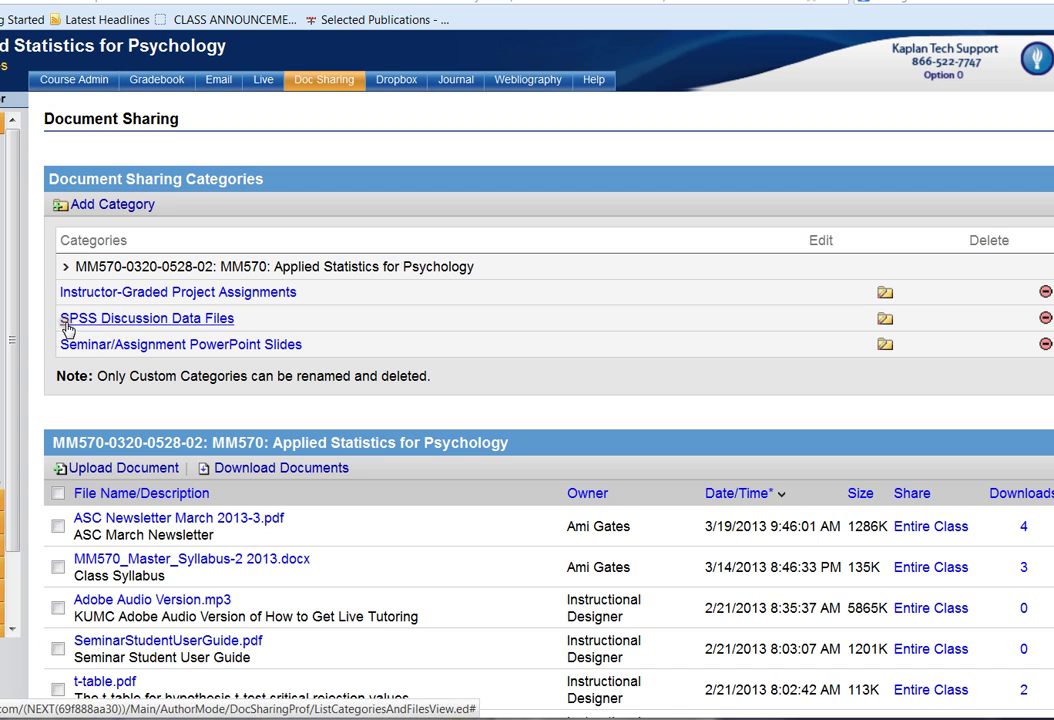
pyautogui.click(142, 326)
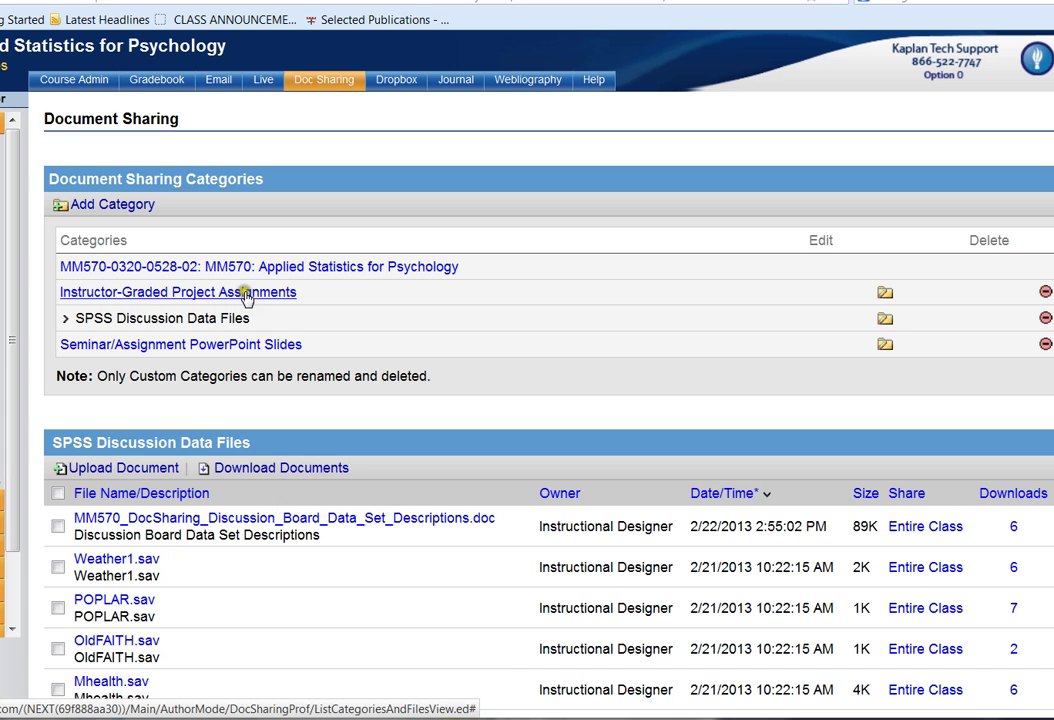
pyautogui.click(213, 292)
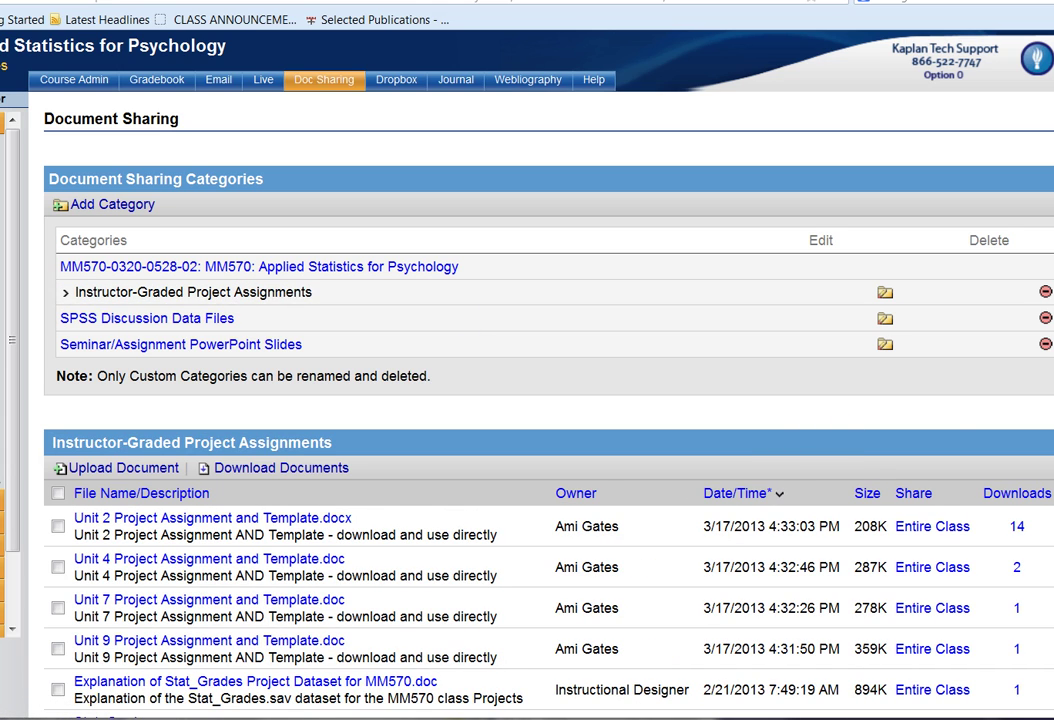
pyautogui.scroll(-1, 252, 421)
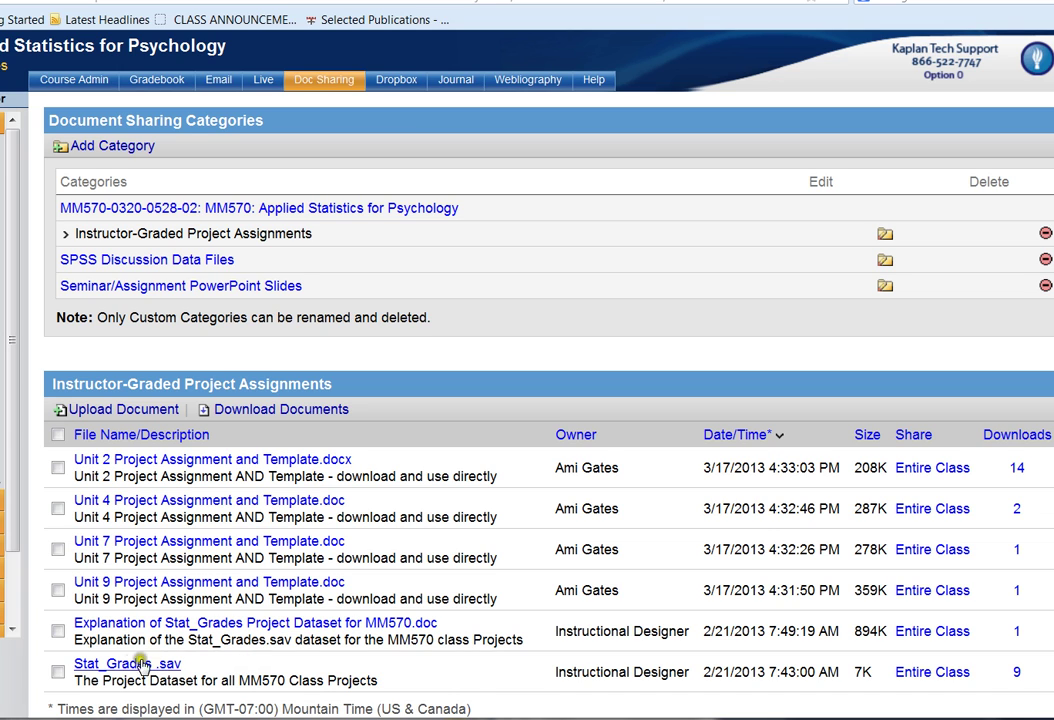
pyautogui.click(106, 665)
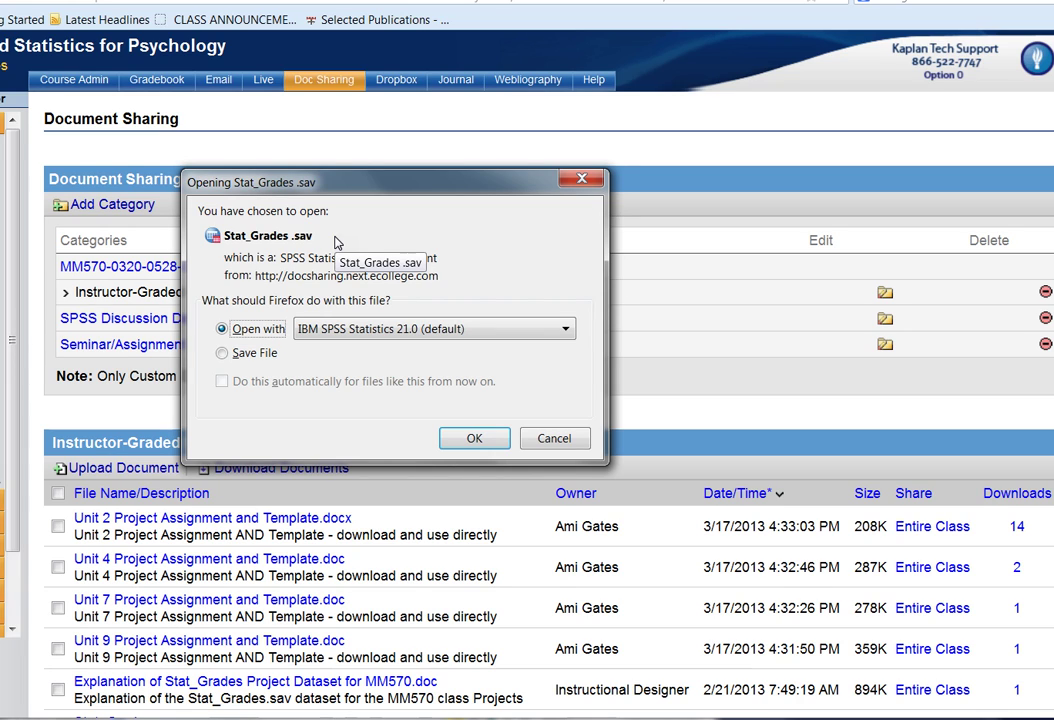
# Step: Confirm opening Stat_Grades.sav with IBM SPSS Statistics 21.0
pyautogui.click(476, 439)
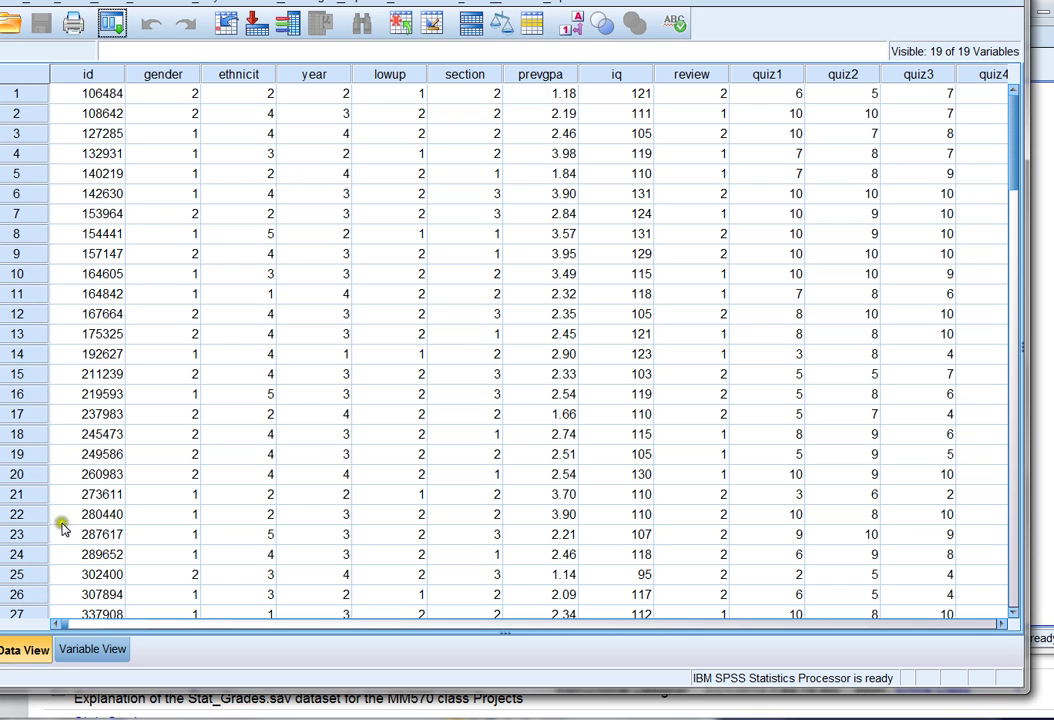
# Step: Switch the Data Editor to Variable View to list each variable's type, label and measure
pyautogui.click(90, 652)
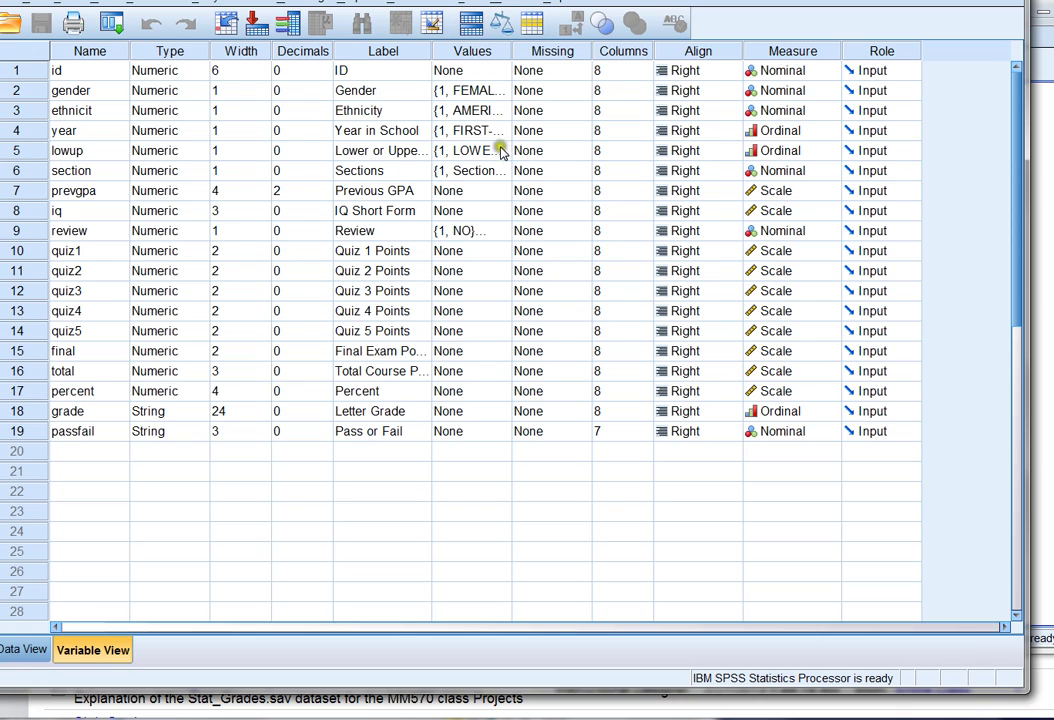
pyautogui.click(505, 175)
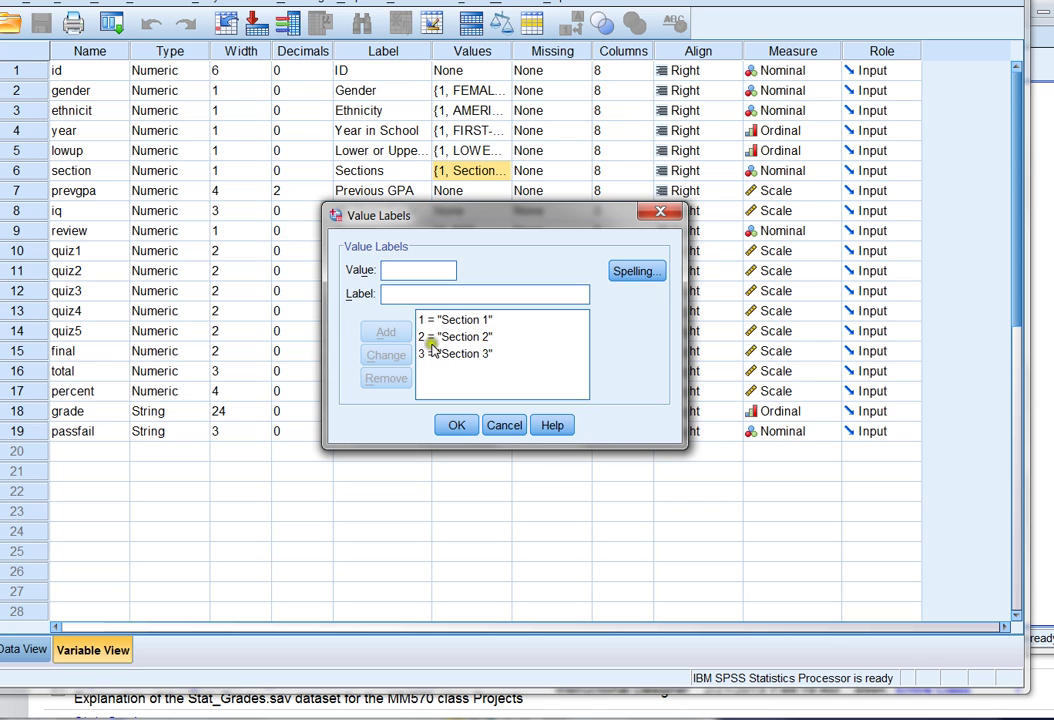
pyautogui.click(458, 424)
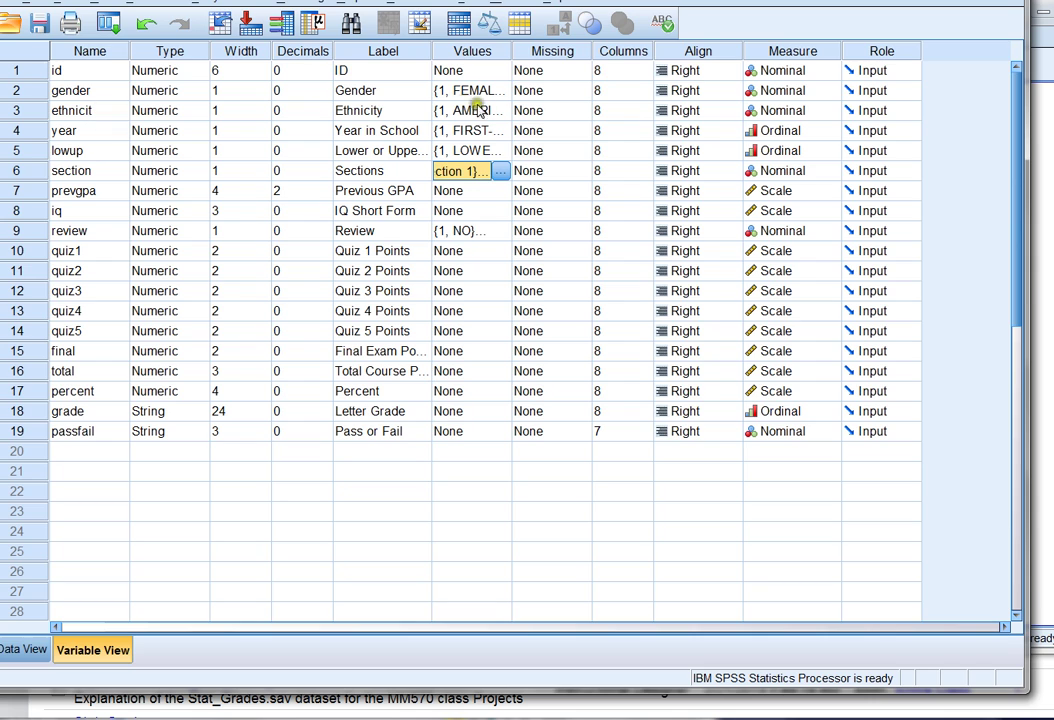
pyautogui.click(506, 116)
pyautogui.click(504, 112)
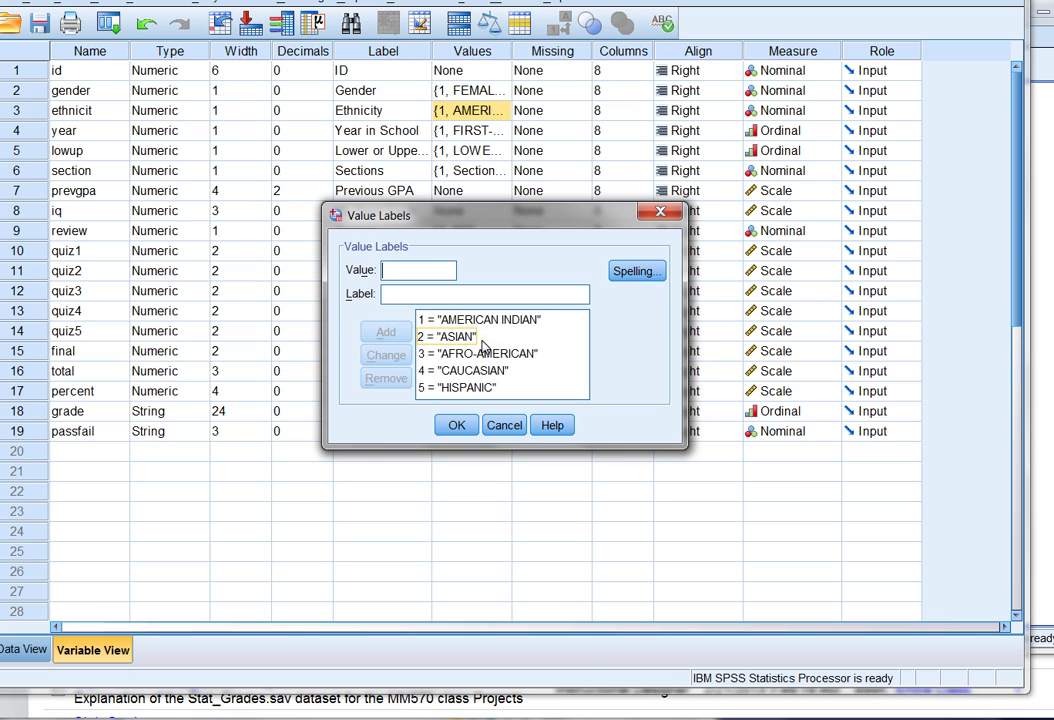
pyautogui.click(459, 425)
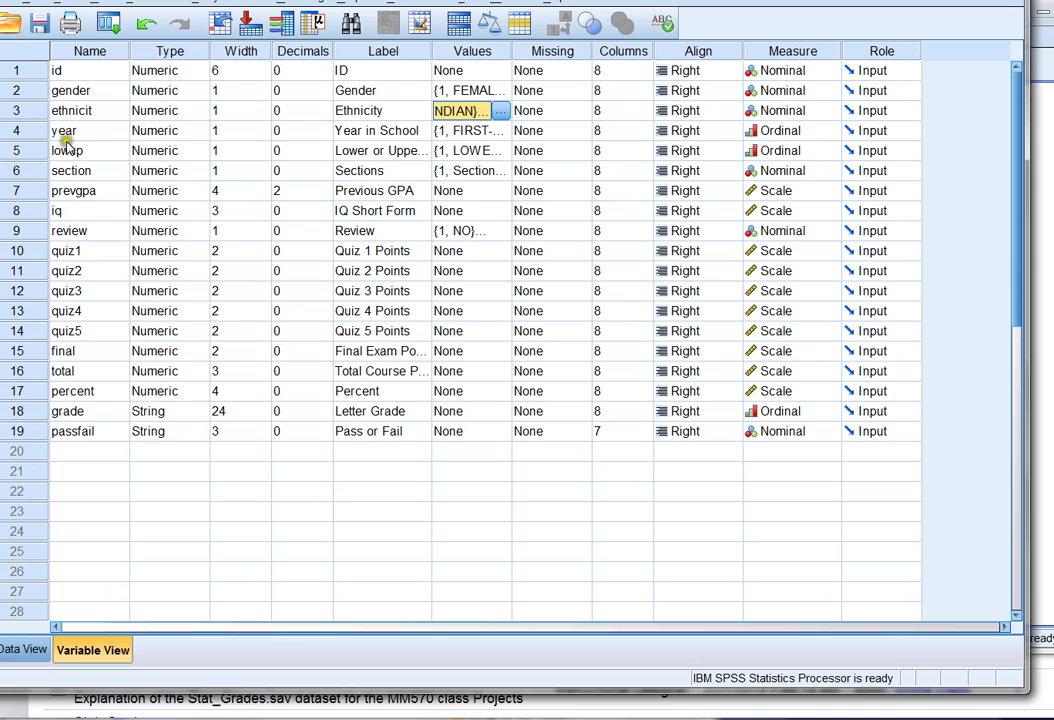
pyautogui.click(101, 390)
# Step: Return to Data View and launch Graphs > Chart Builder, dismissing the measurement-level notice
pyautogui.click(24, 650)
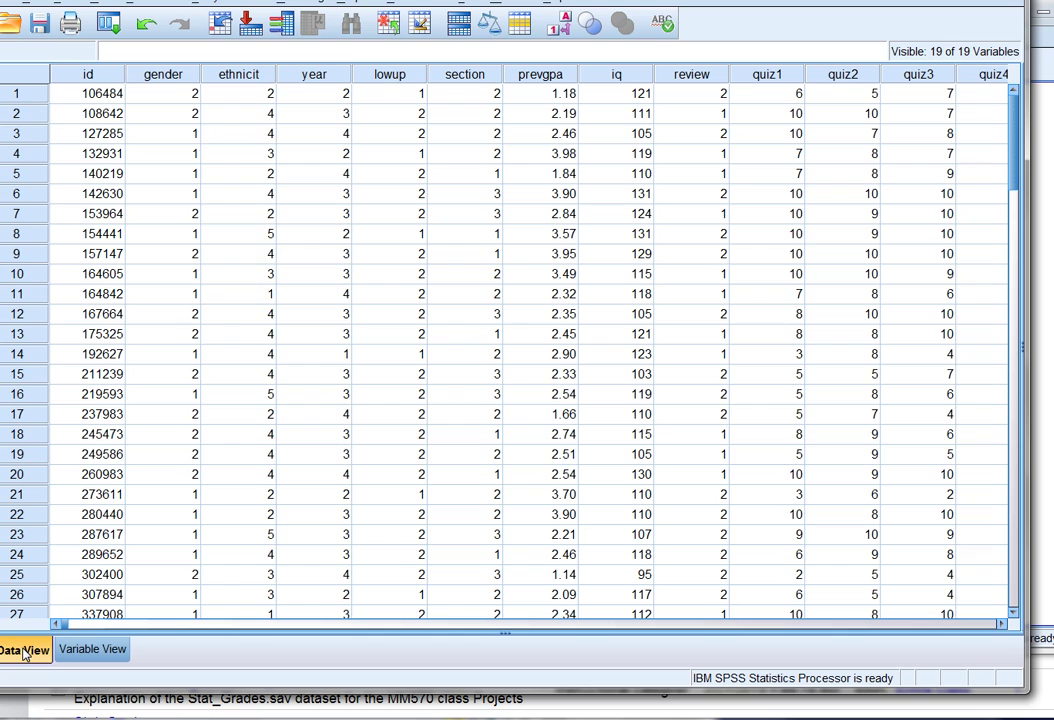
pyautogui.click(364, 3)
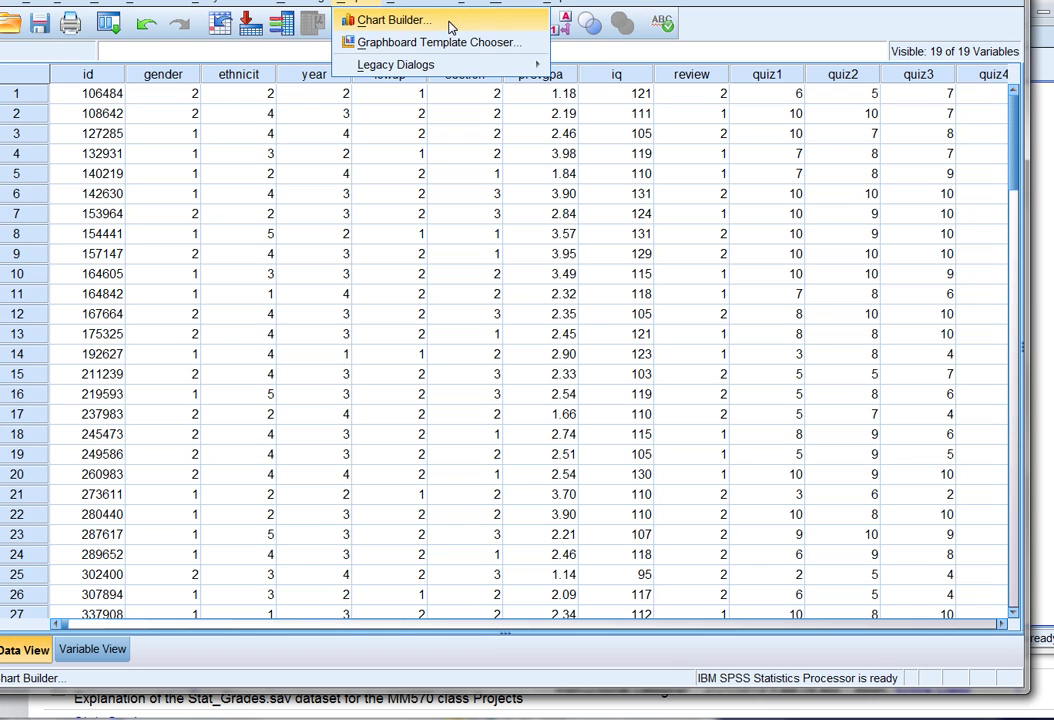
pyautogui.click(381, 20)
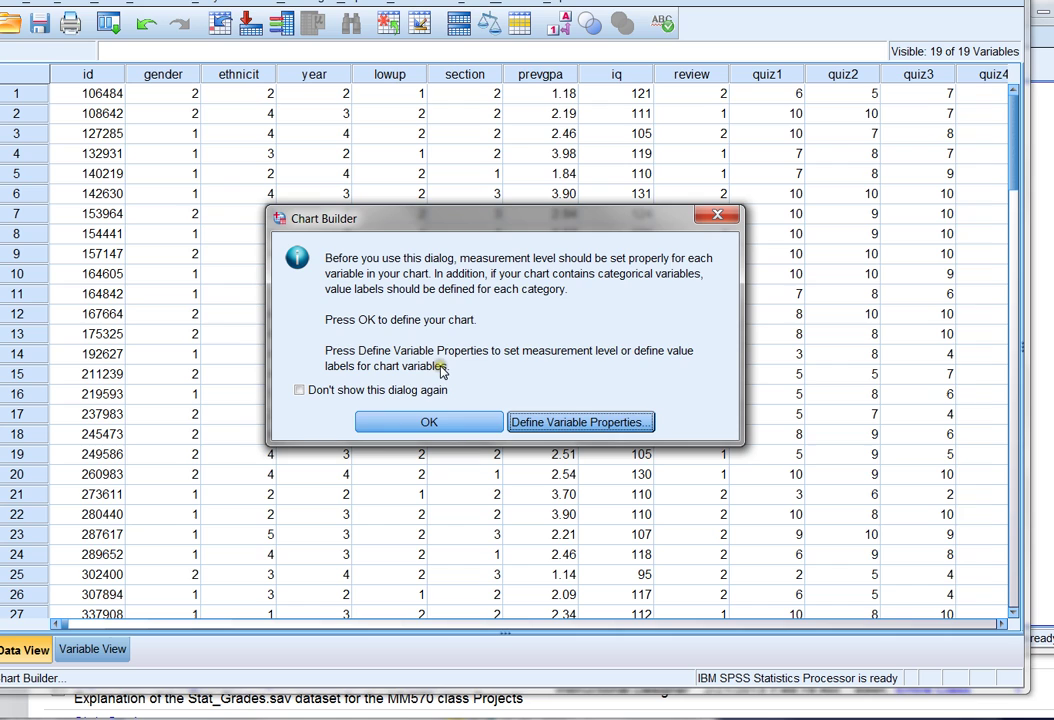
pyautogui.click(431, 420)
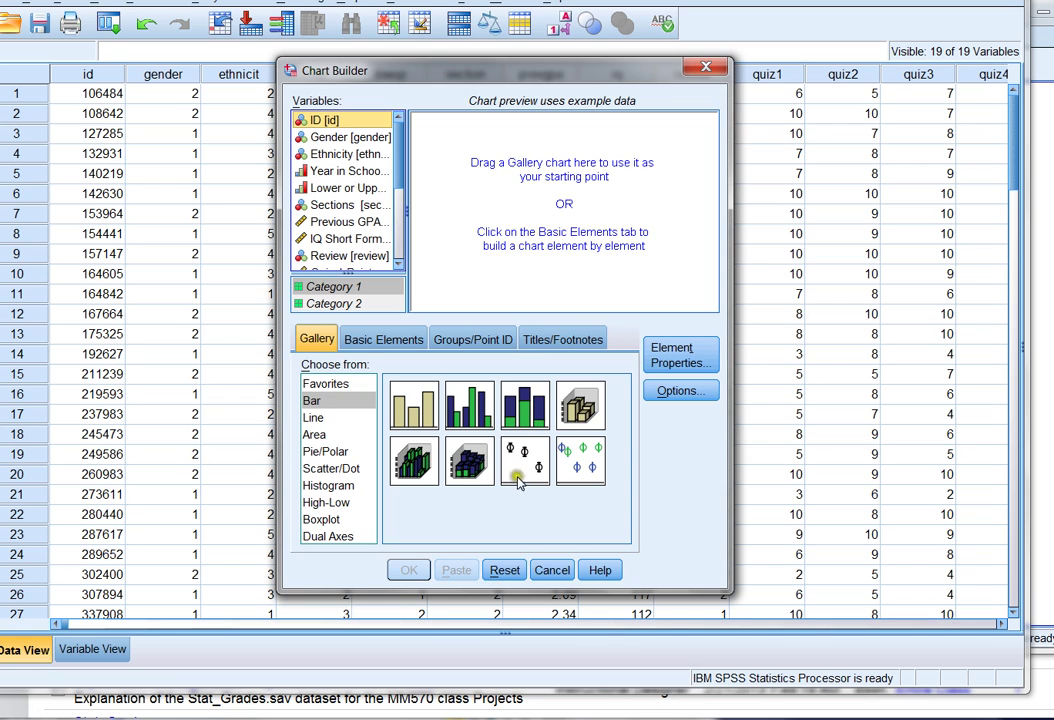
# Step: Reset Chart Builder, select Gender, and show the Pie/Polar gallery
pyautogui.click(503, 570)
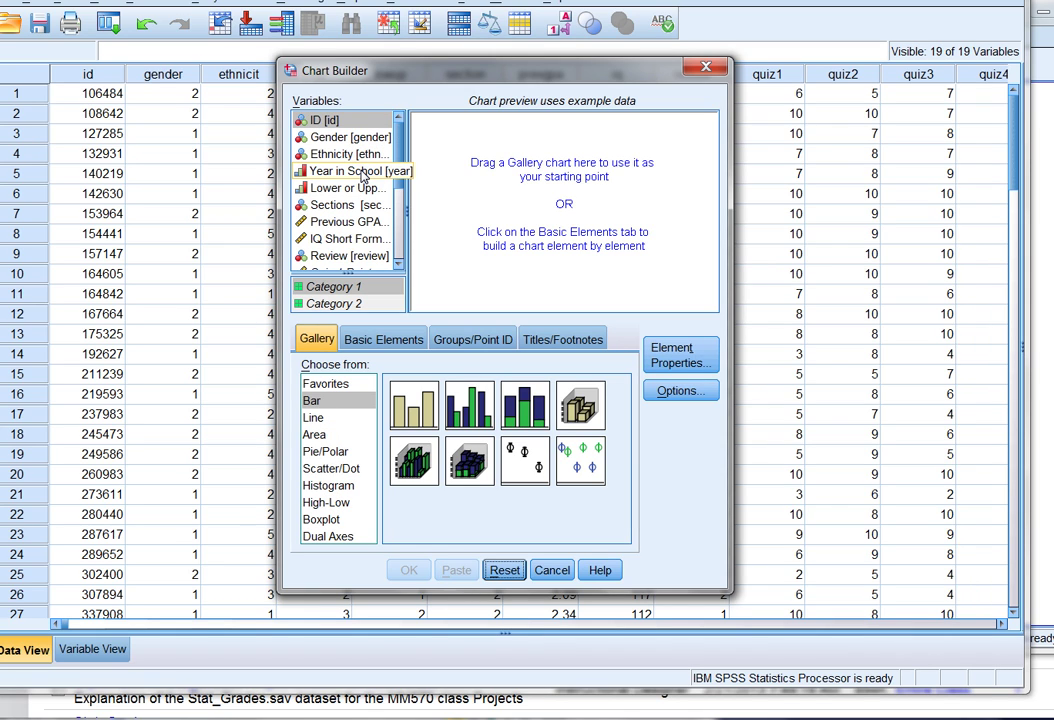
pyautogui.click(326, 142)
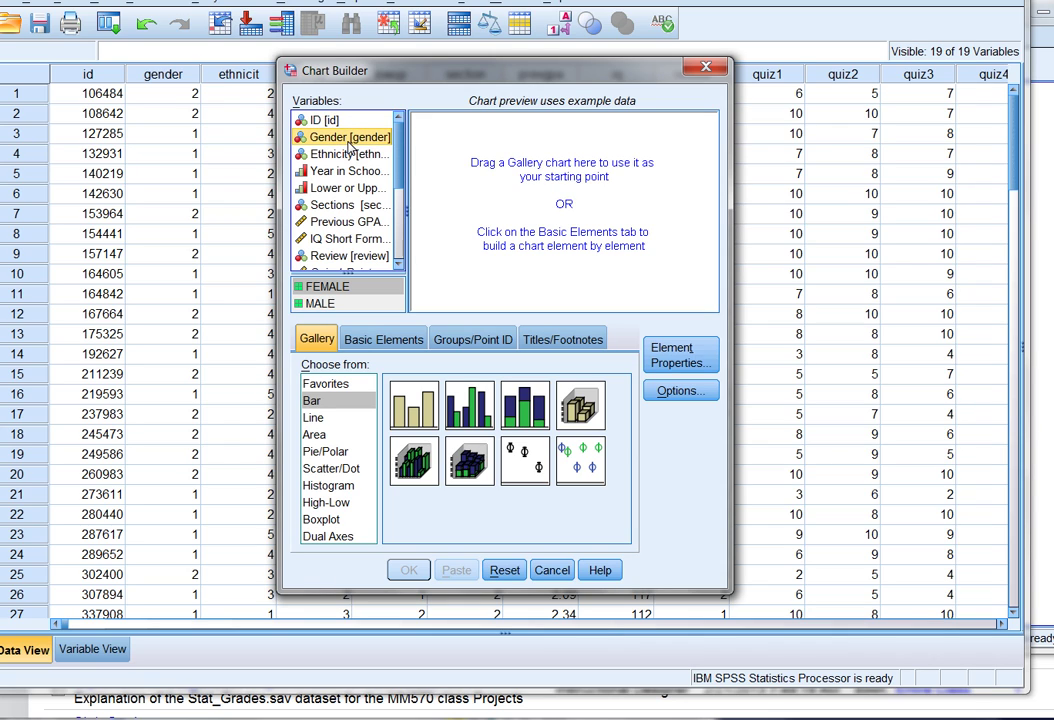
pyautogui.click(323, 455)
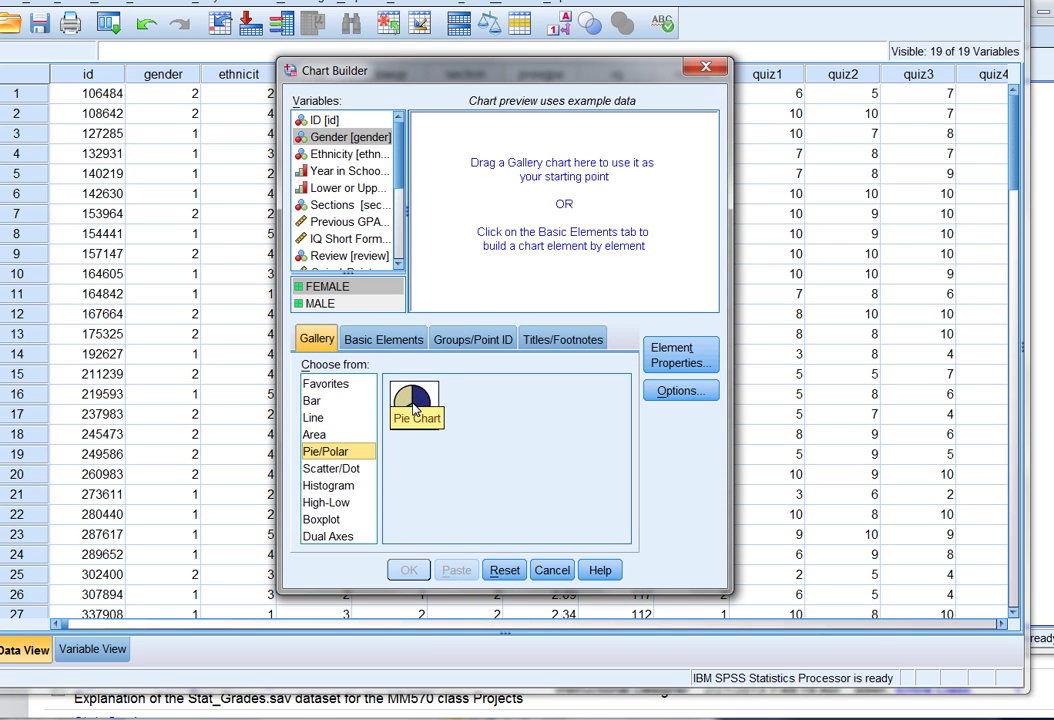
# Step: Place a Pie Chart on the canvas and set Gender as its Slice by variable
pyautogui.moveTo(415, 410); pyautogui.dragTo(551, 203)
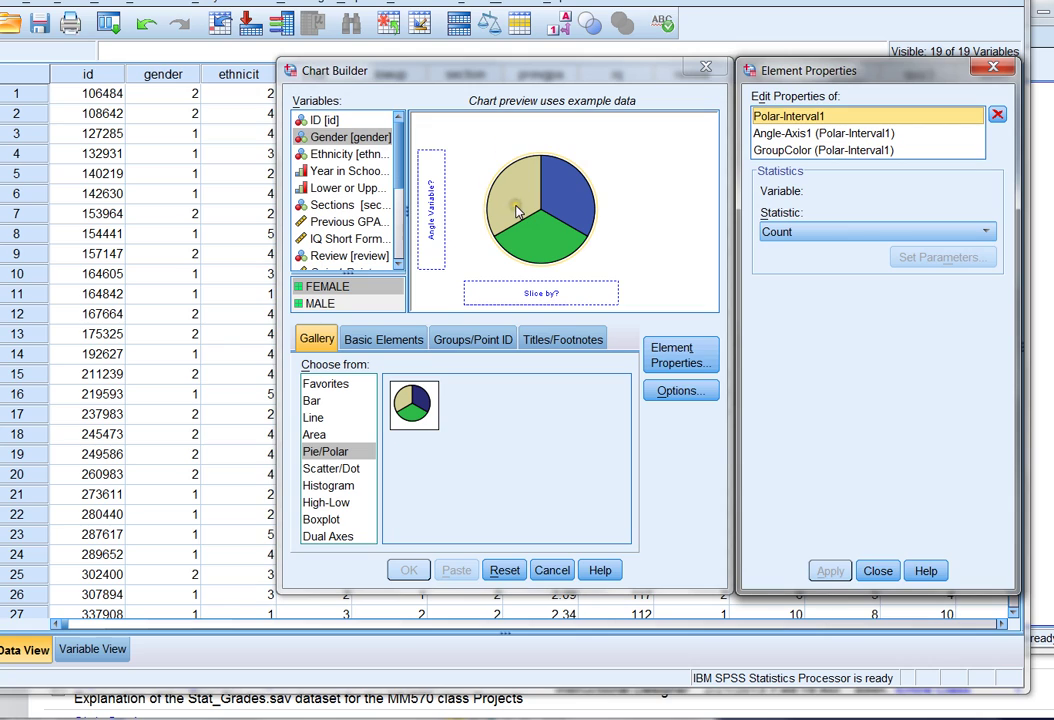
pyautogui.click(527, 207)
pyautogui.click(528, 297)
pyautogui.click(327, 140)
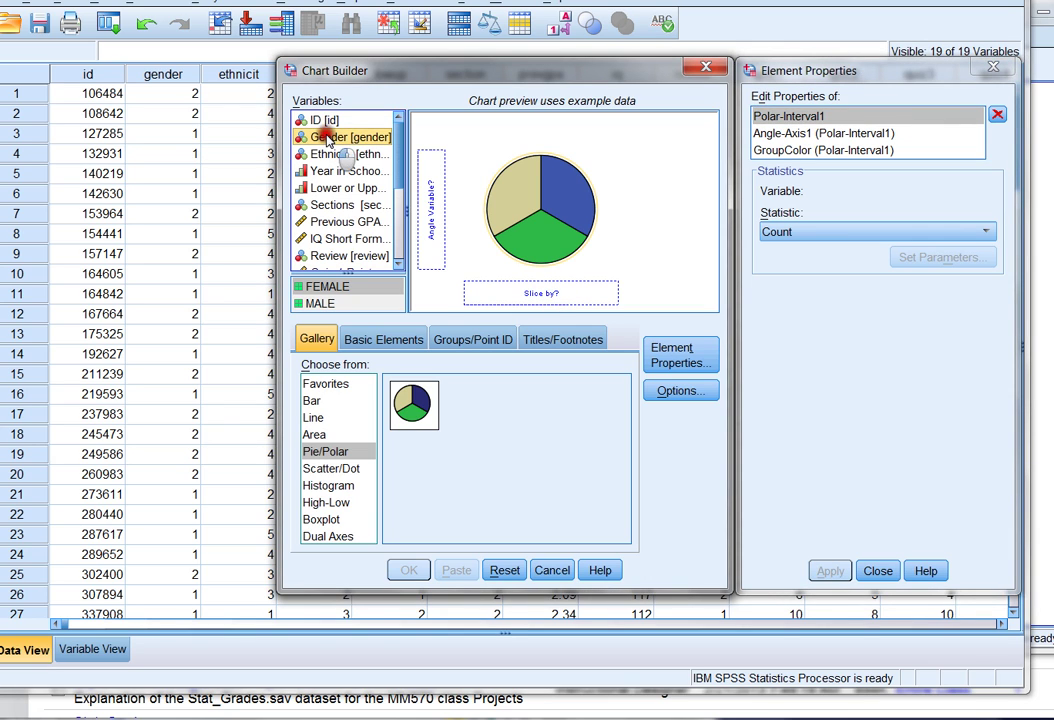
pyautogui.moveTo(327, 140); pyautogui.dragTo(501, 291)
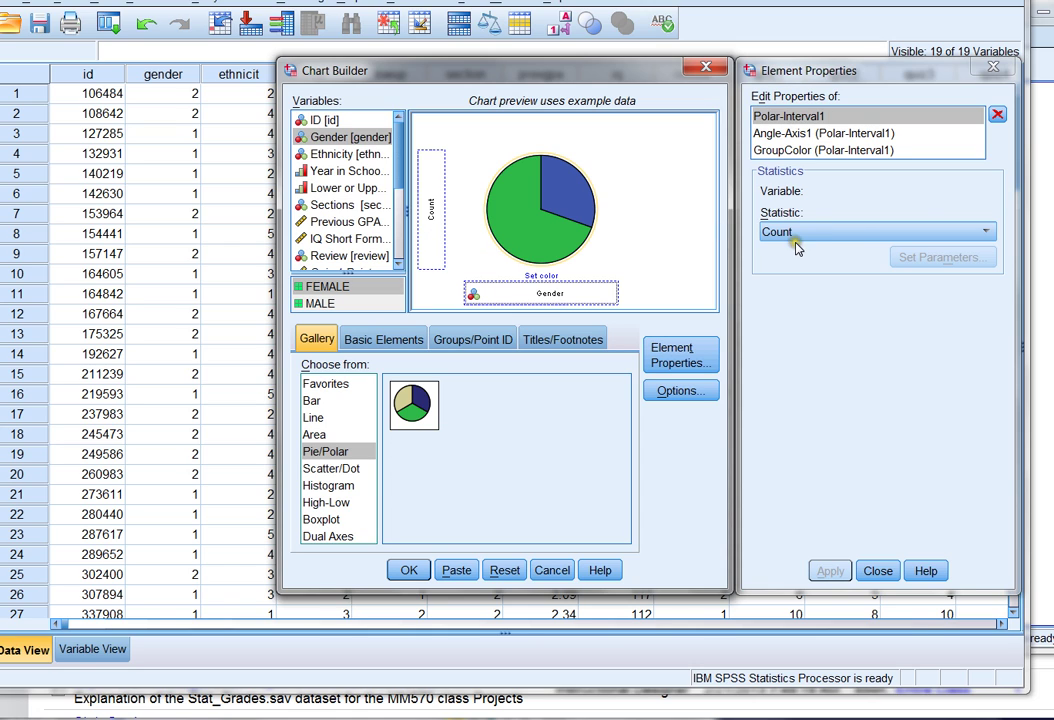
# Step: Set the pie's statistic to Percentage with Grand Total as denominator and apply it
pyautogui.click(985, 232)
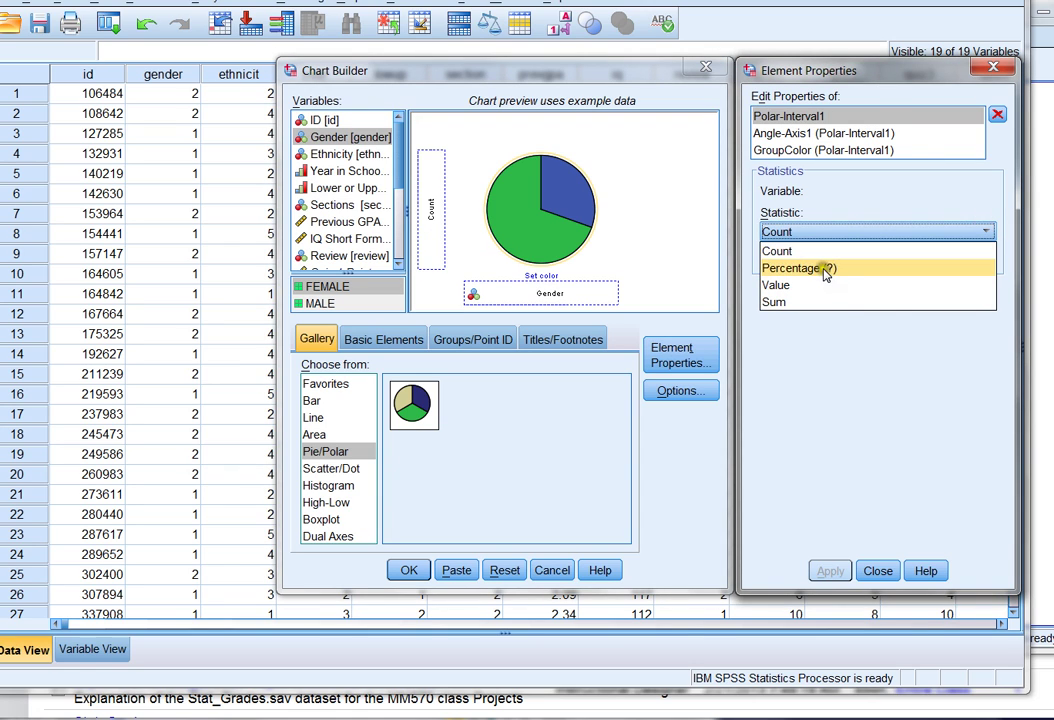
pyautogui.click(822, 272)
pyautogui.click(985, 232)
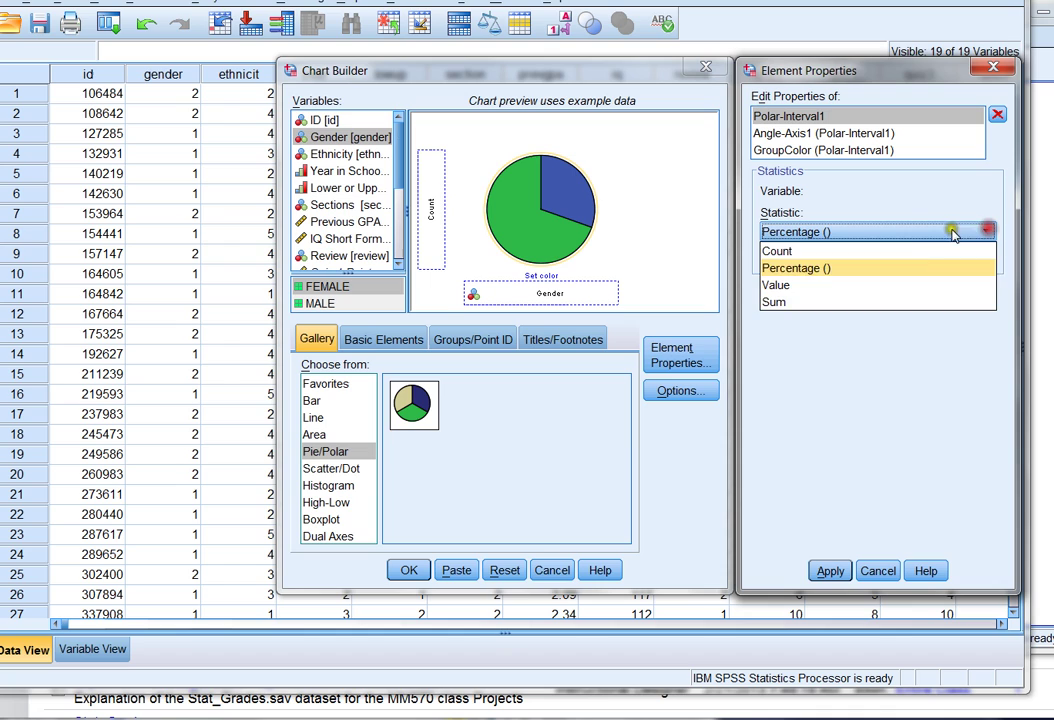
pyautogui.click(829, 287)
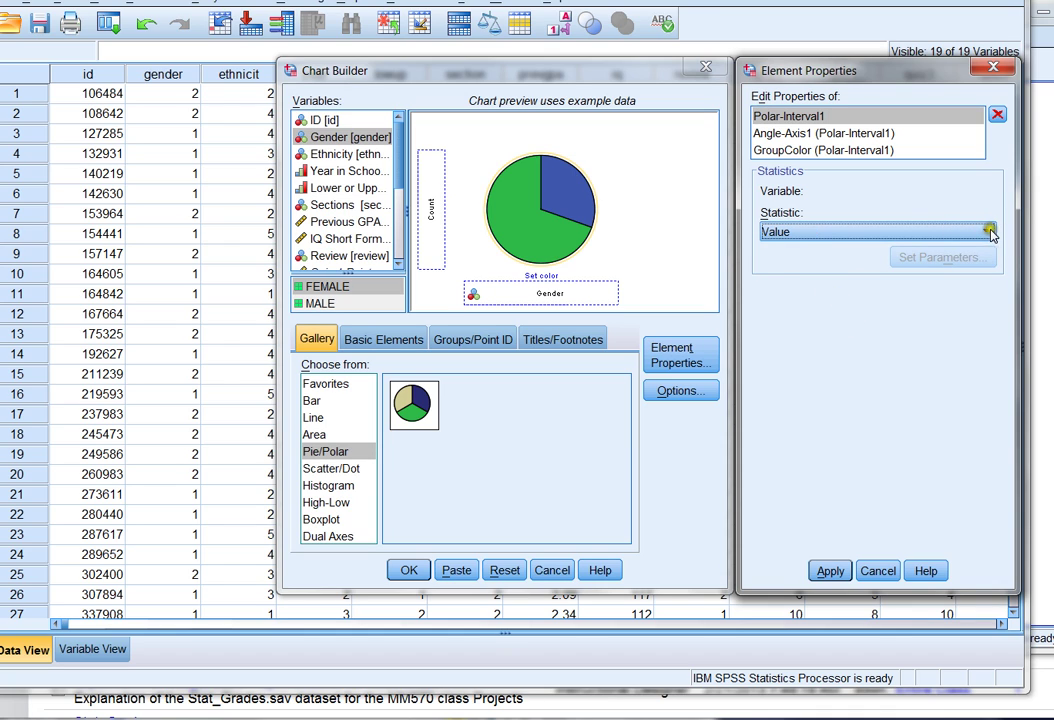
pyautogui.click(985, 232)
pyautogui.click(826, 268)
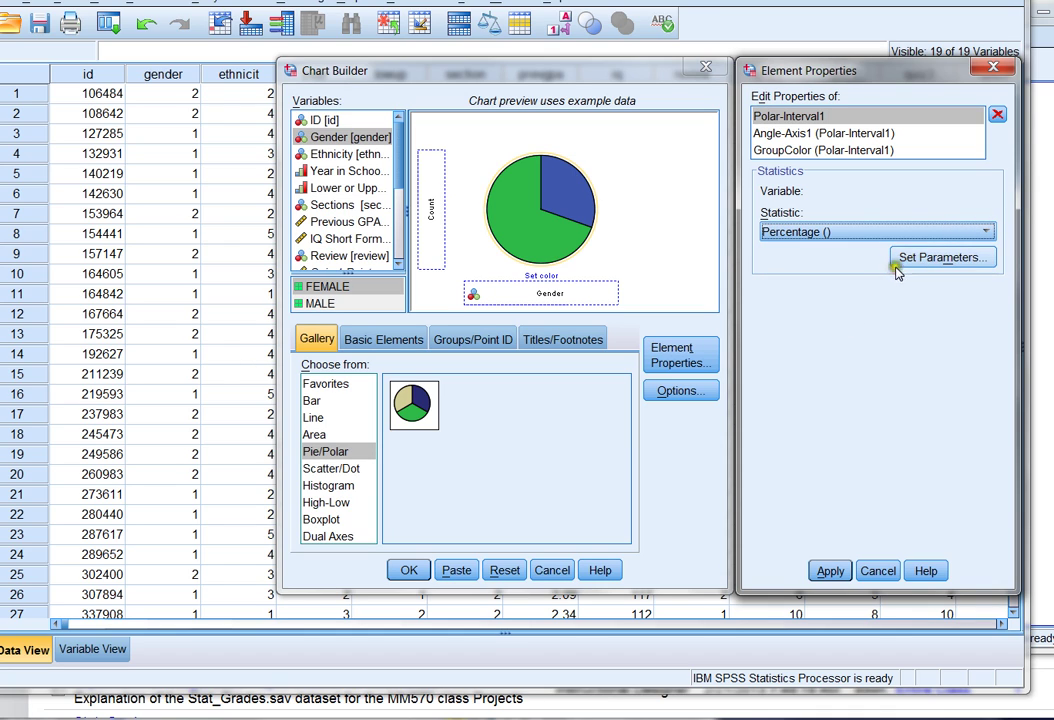
pyautogui.click(928, 258)
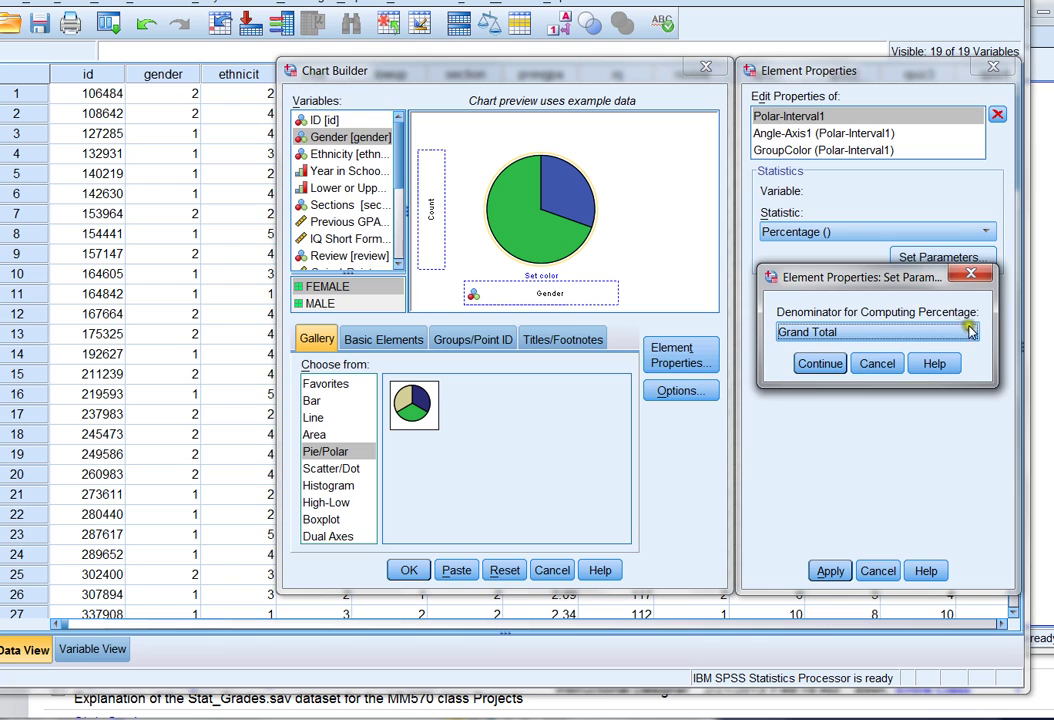
pyautogui.click(971, 333)
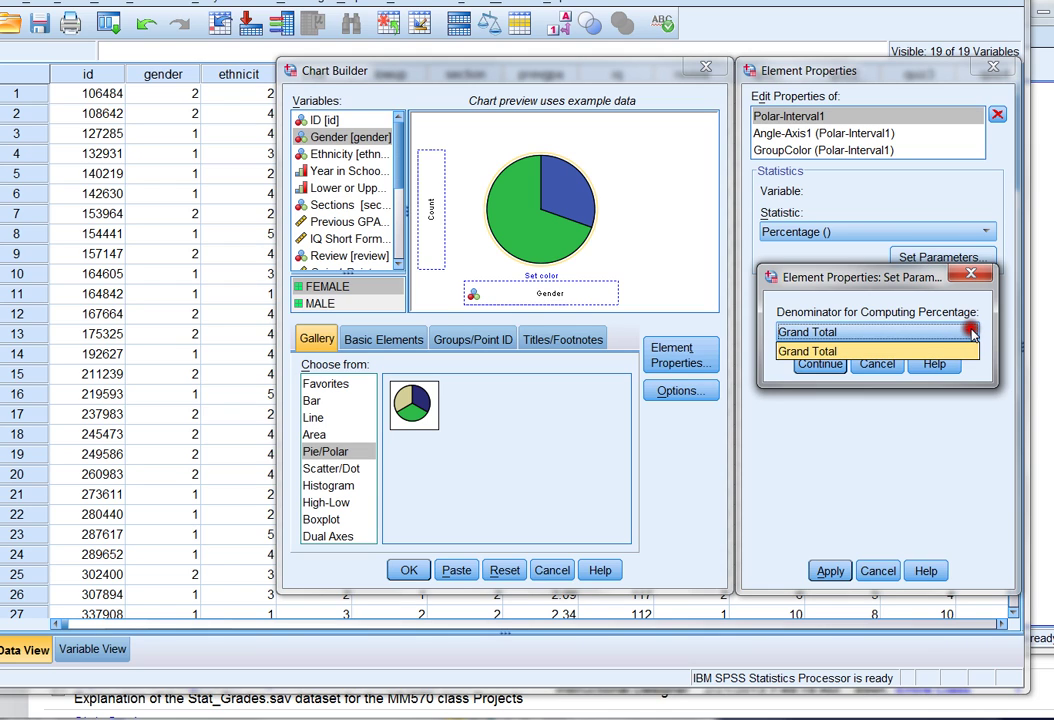
pyautogui.click(903, 349)
pyautogui.click(877, 364)
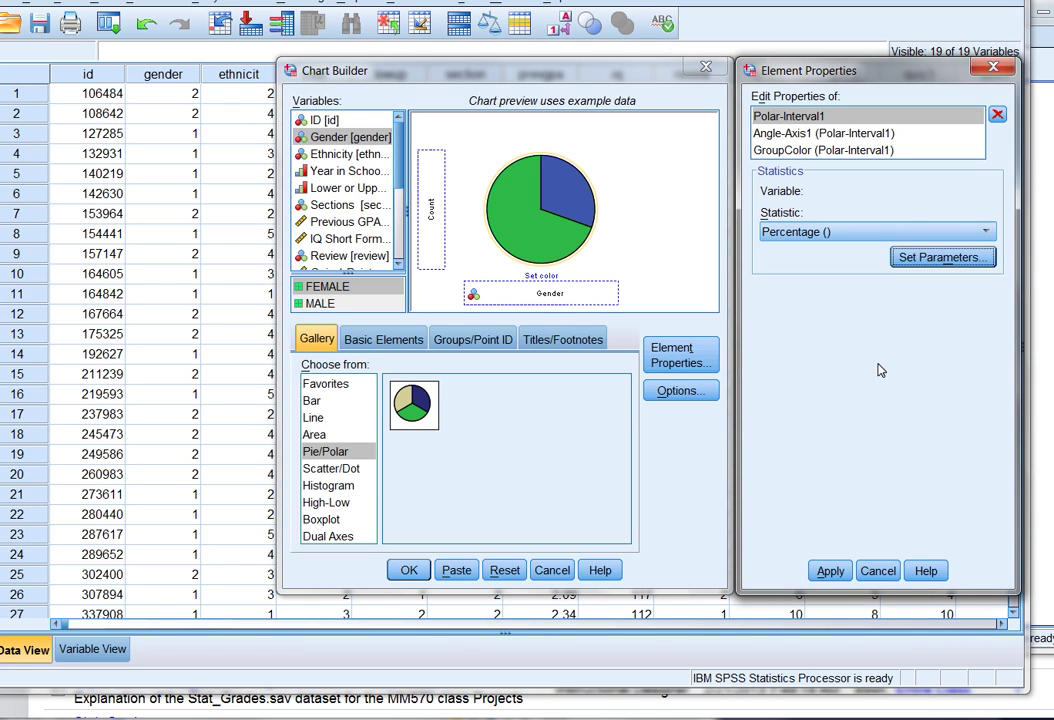
pyautogui.click(828, 572)
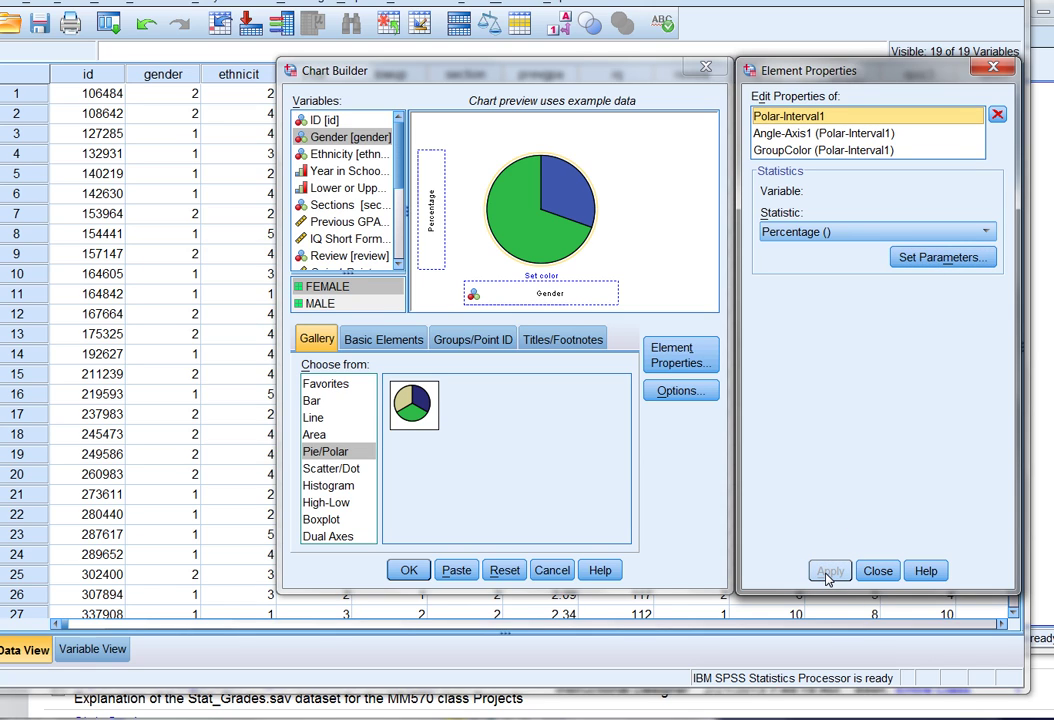
# Step: Enable Title 1 and Title 2 on the Titles/Footnotes tab
pyautogui.click(558, 343)
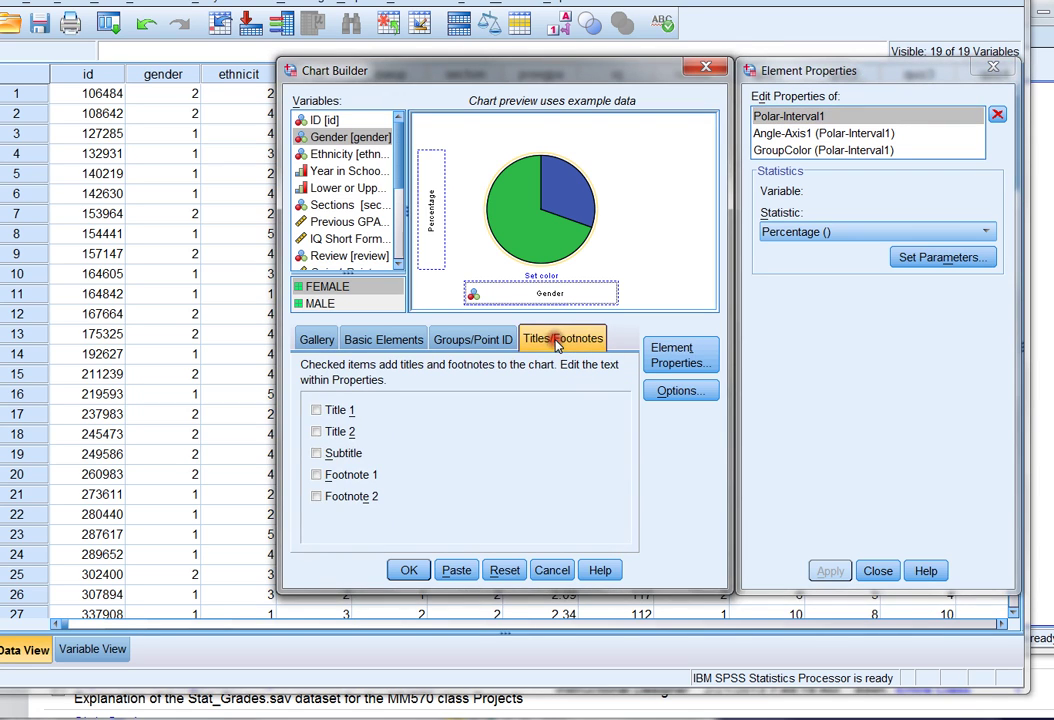
pyautogui.click(316, 410)
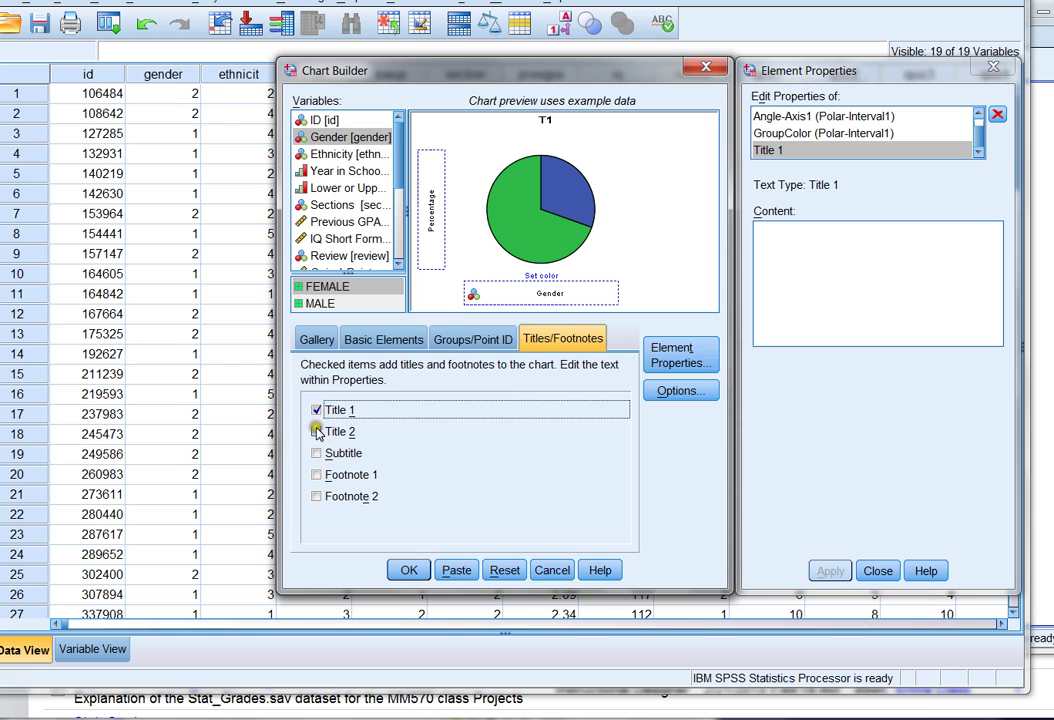
pyautogui.click(316, 432)
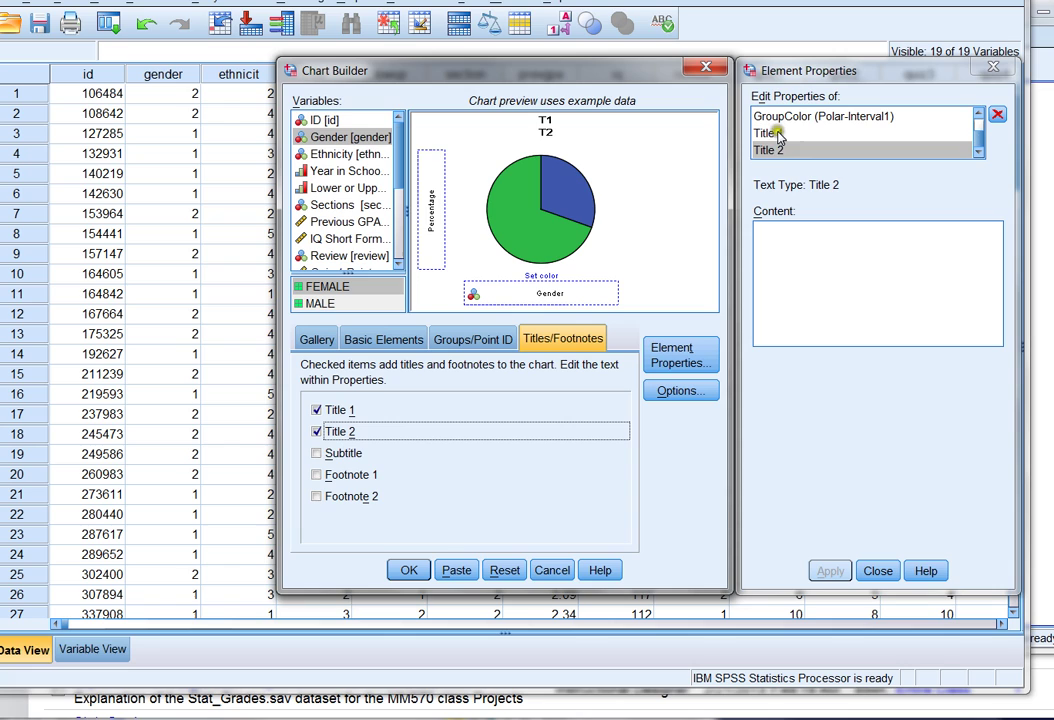
# Step: Set Title 1 to 'The Gender of Students in our Statistics Class' and apply it
pyautogui.click(768, 134)
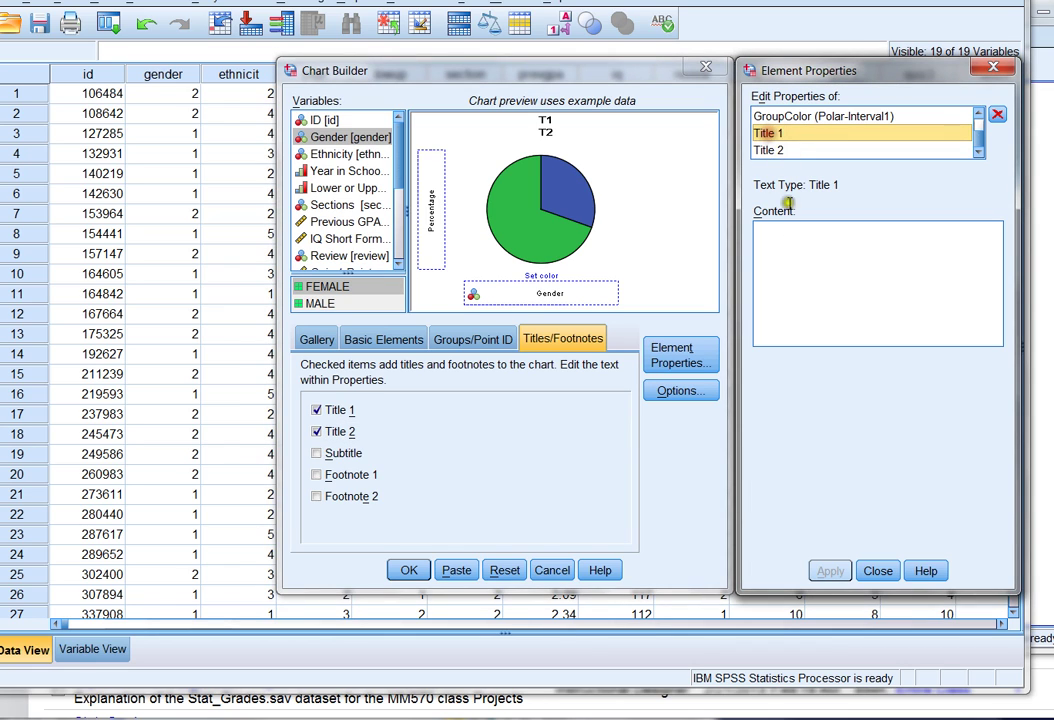
pyautogui.click(790, 241)
pyautogui.write('The Gender of')
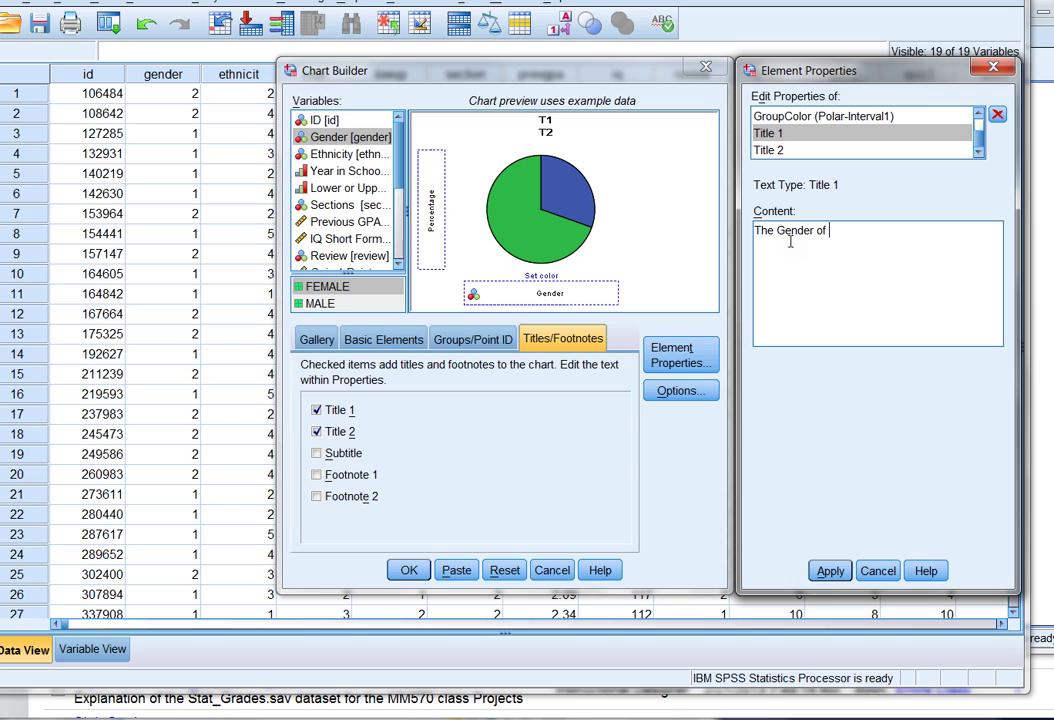
pyautogui.write(' Students in our Statistics Class')
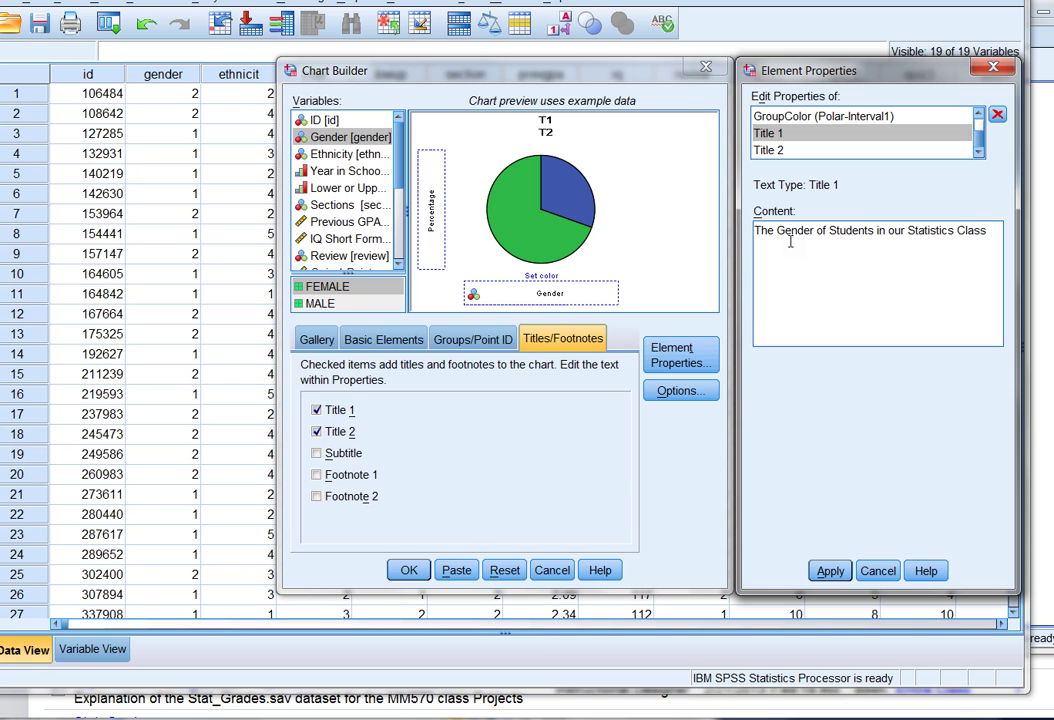
pyautogui.click(829, 571)
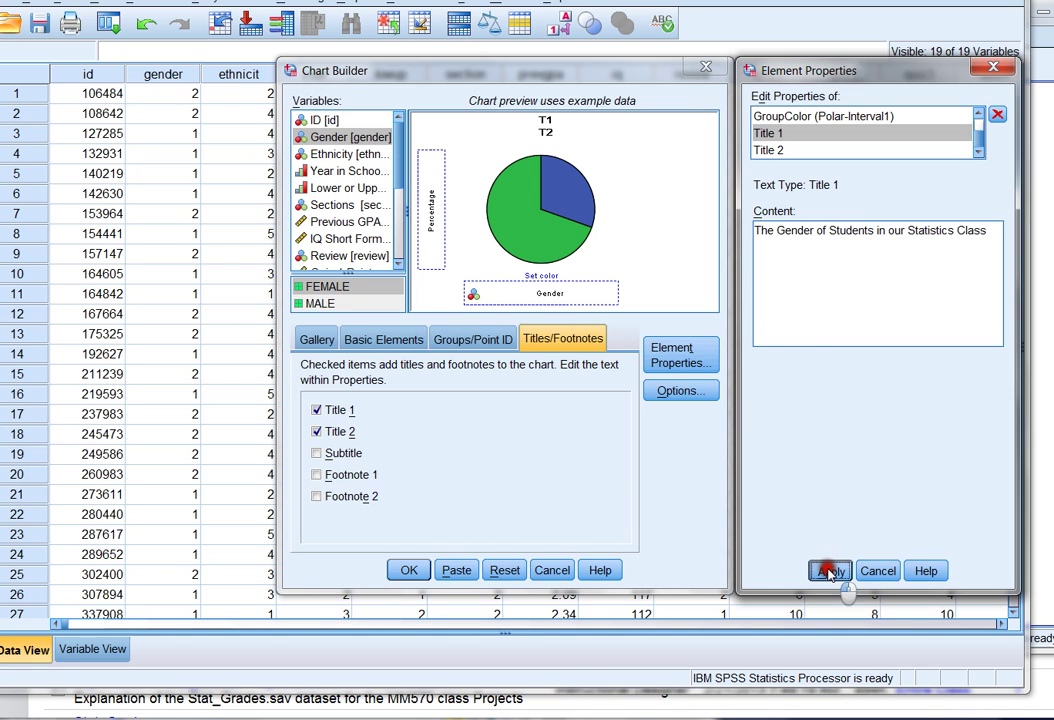
# Step: Enter the author's name as Title 2, apply it, and generate the pie chart
pyautogui.click(775, 150)
pyautogui.click(784, 228)
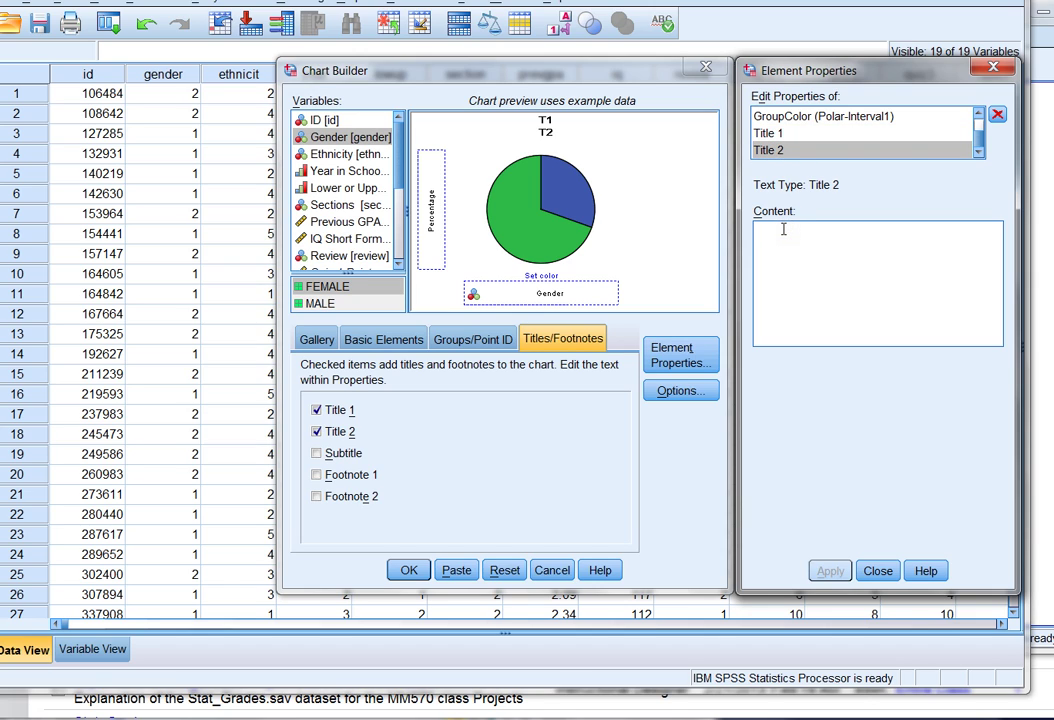
pyautogui.write('Ami Gates')
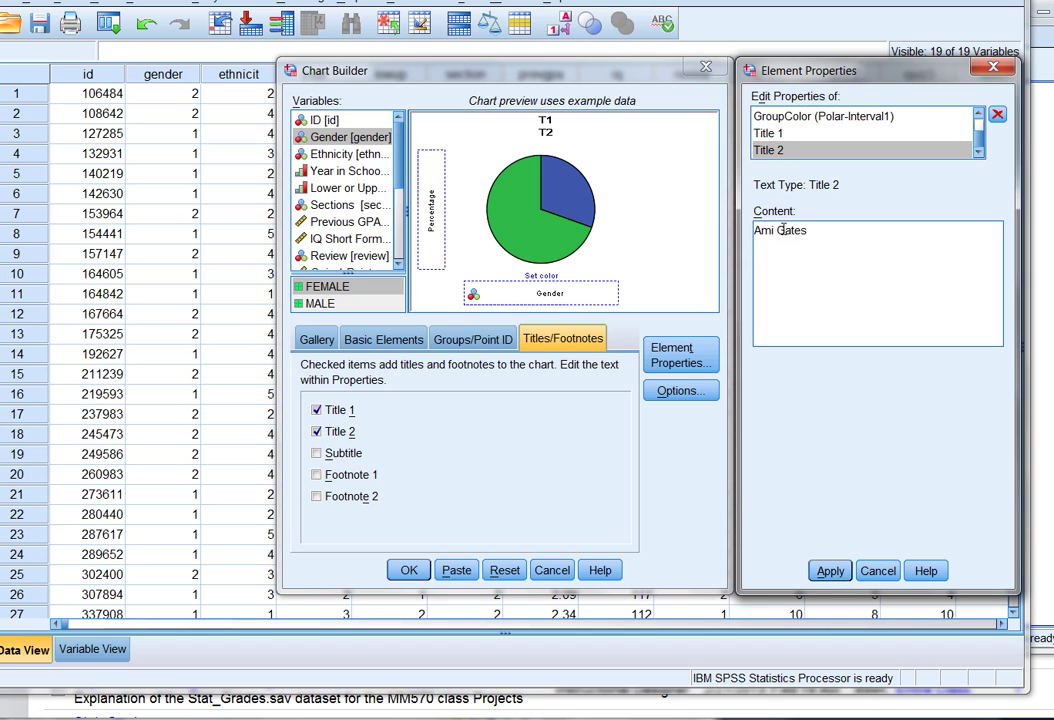
pyautogui.click(829, 571)
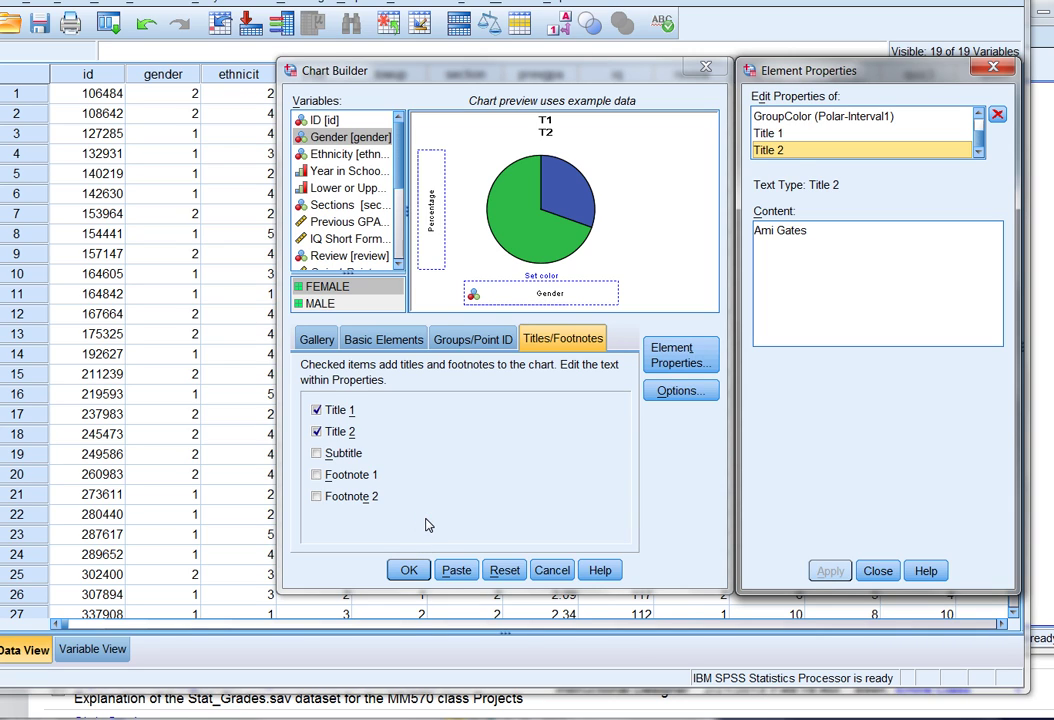
pyautogui.click(412, 574)
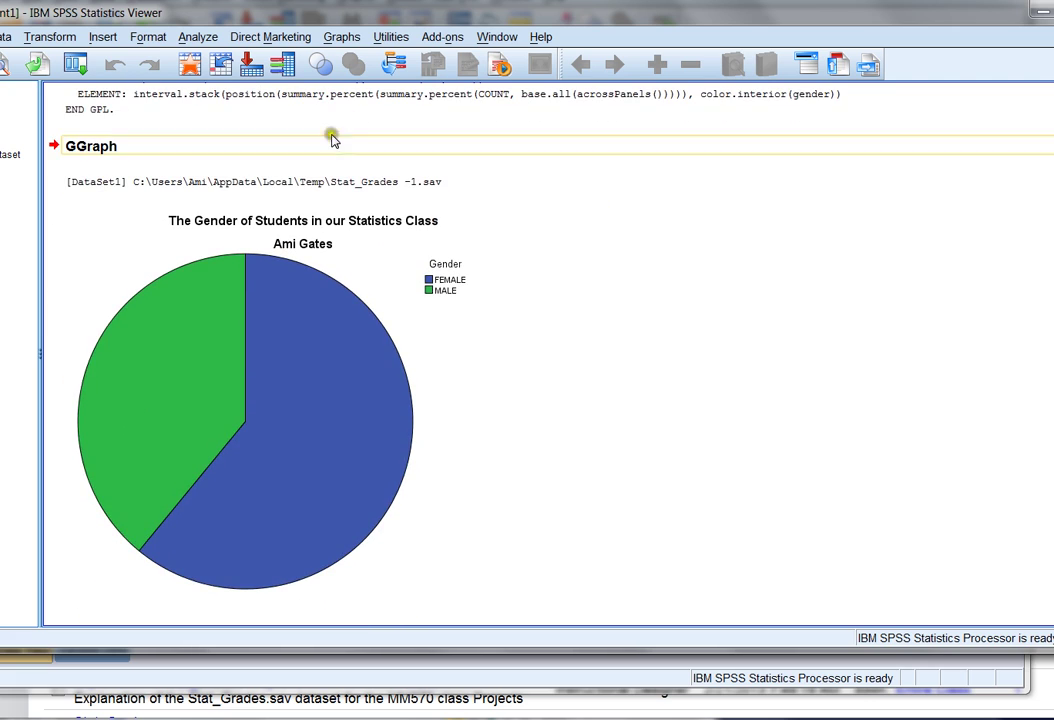
# Step: Select the gender pie chart in the Viewer and open it in the Chart Editor
pyautogui.click(190, 221)
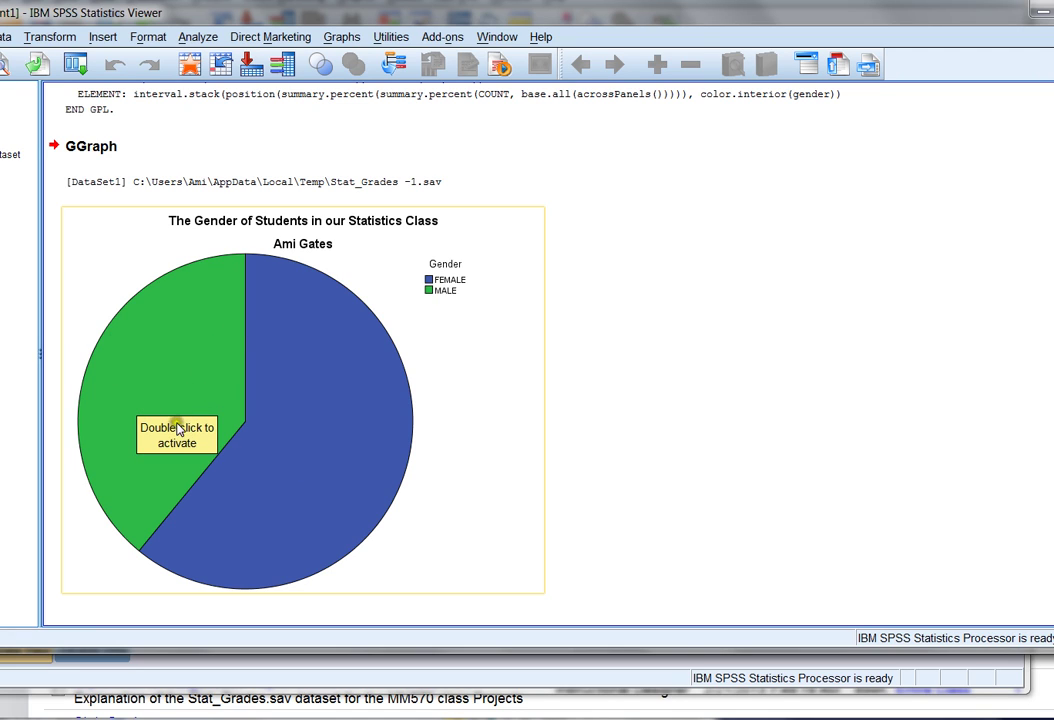
pyautogui.doubleClick(203, 316)
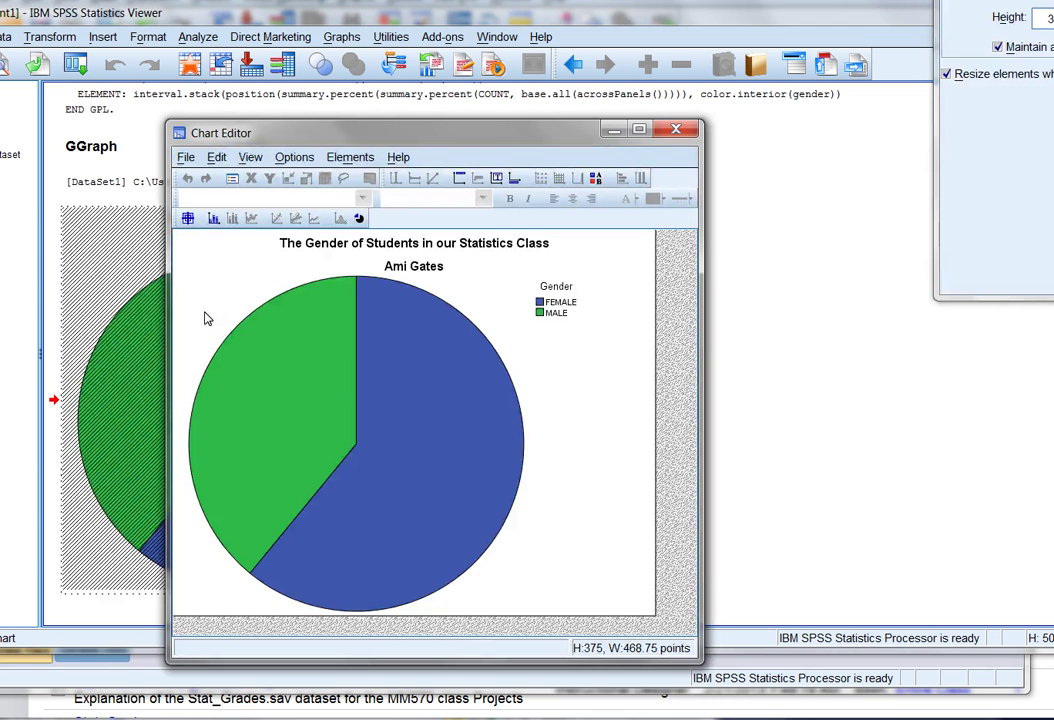
# Step: Add percentage data labels (39.05% and 60.95%) to the pie slices and close the Chart Editor
pyautogui.click(400, 390)
pyautogui.click(216, 157)
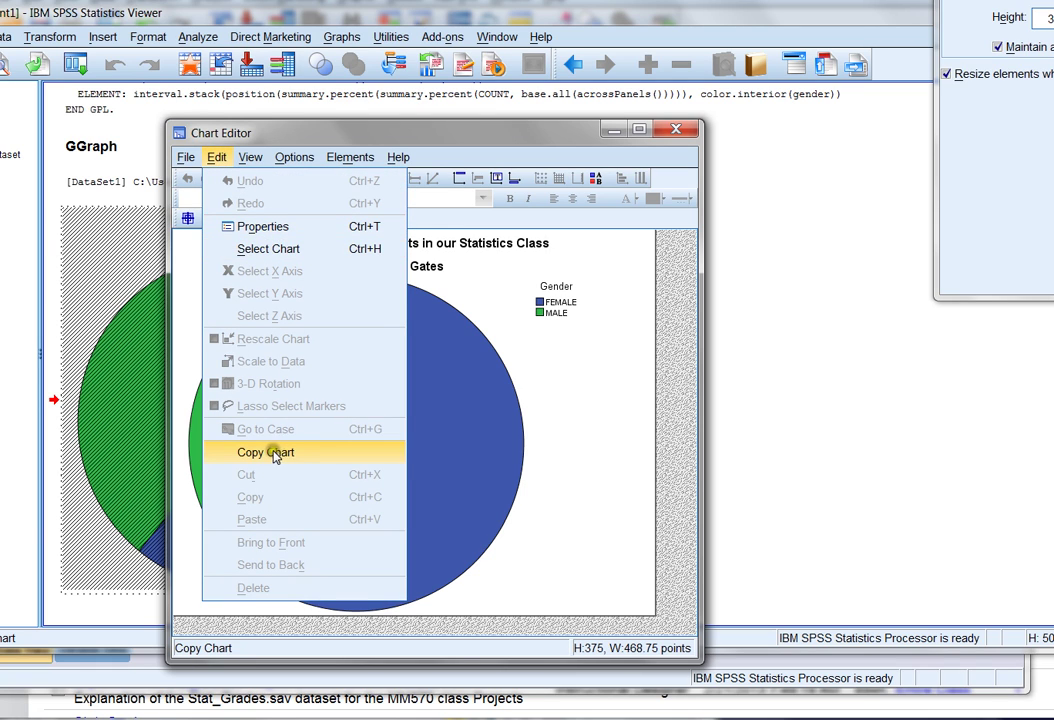
pyautogui.moveTo(247, 161)
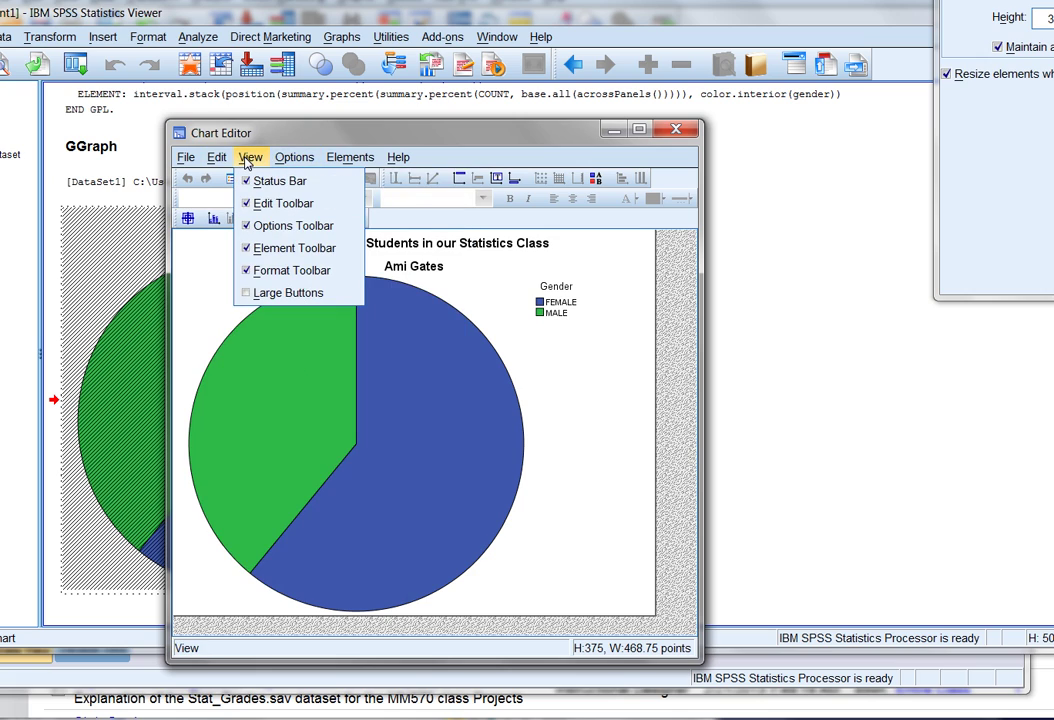
pyautogui.moveTo(296, 163)
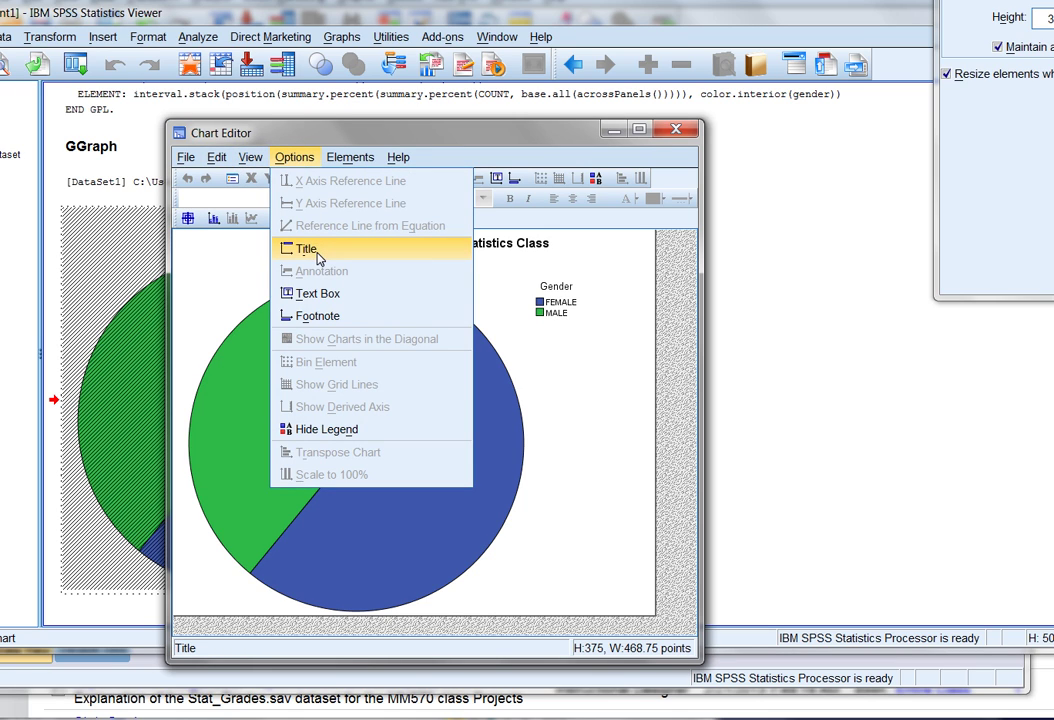
pyautogui.moveTo(345, 158)
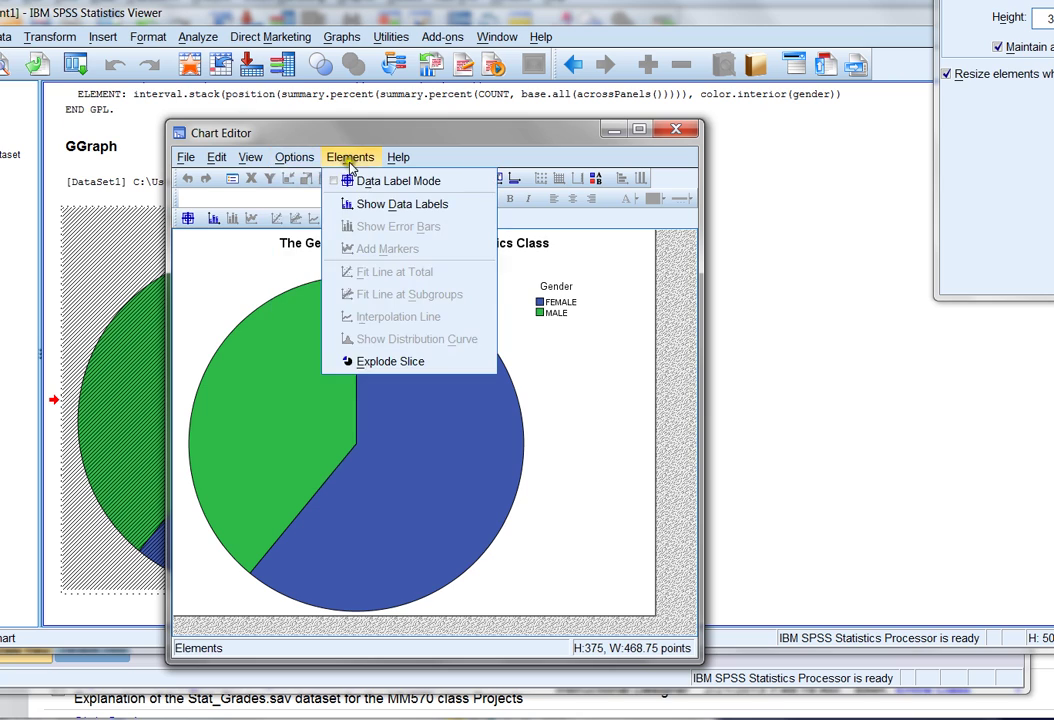
pyautogui.click(416, 206)
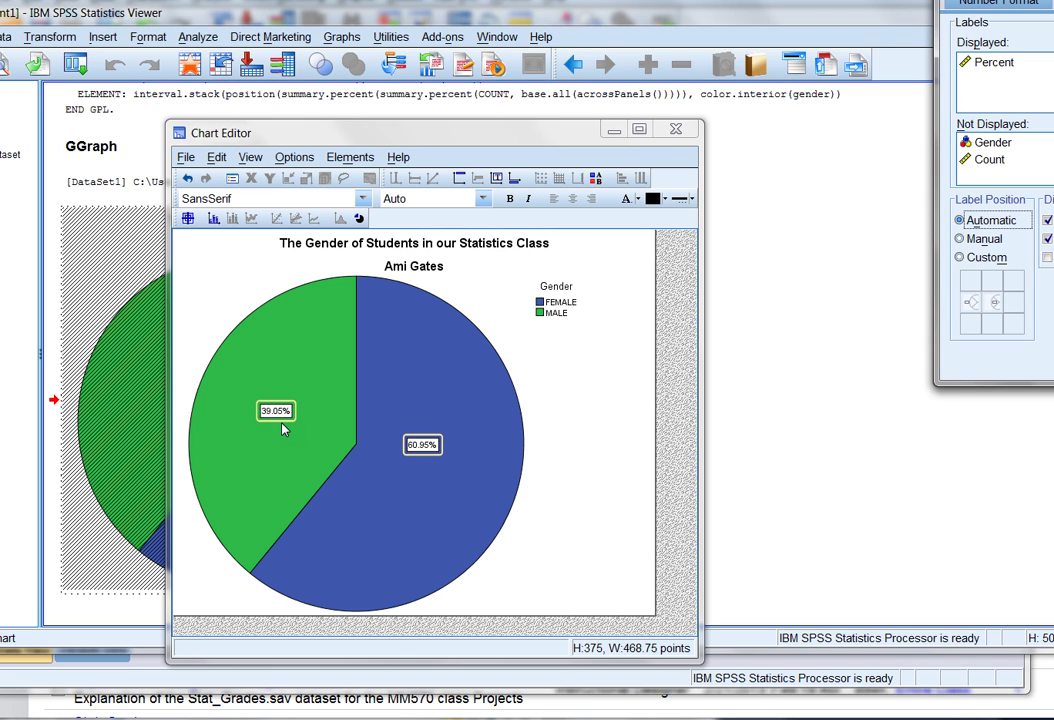
pyautogui.click(186, 158)
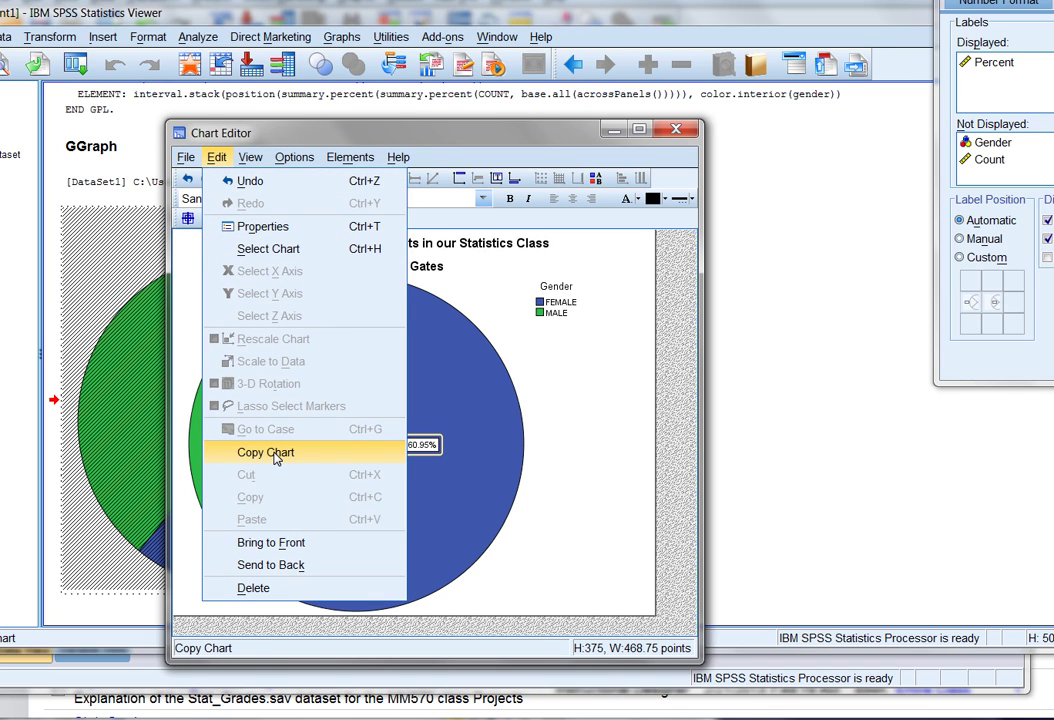
pyautogui.click(676, 131)
# Step: Copy the labelled gender pie chart with Copy Special in Image (JPG, PNG) format
pyautogui.click(226, 299)
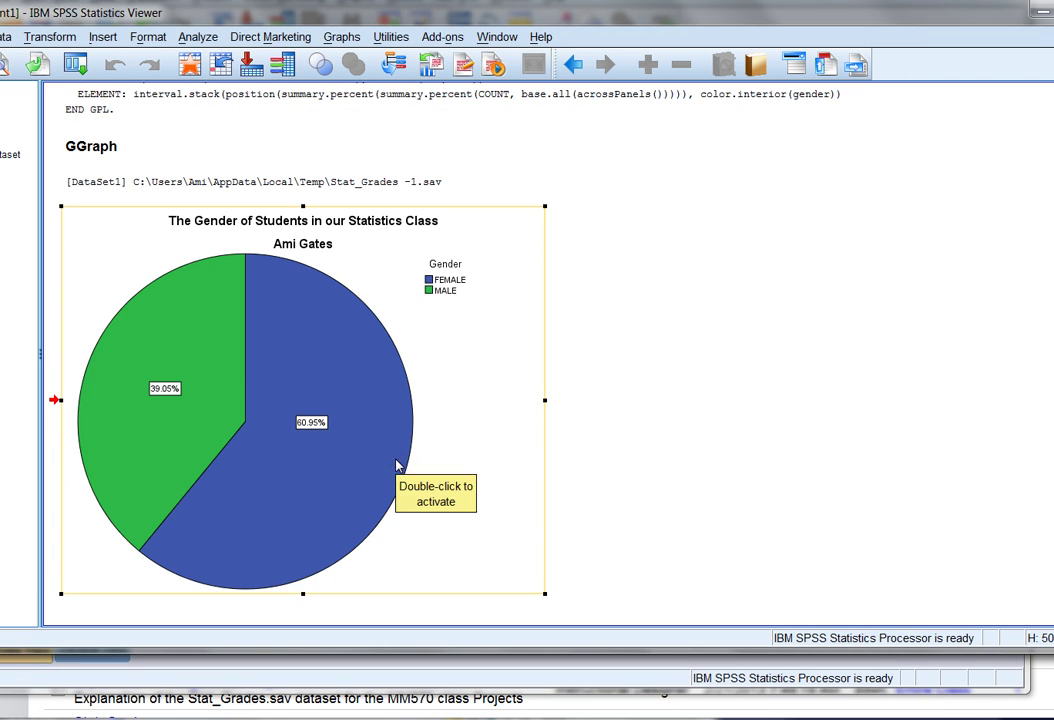
pyautogui.rightClick(477, 354)
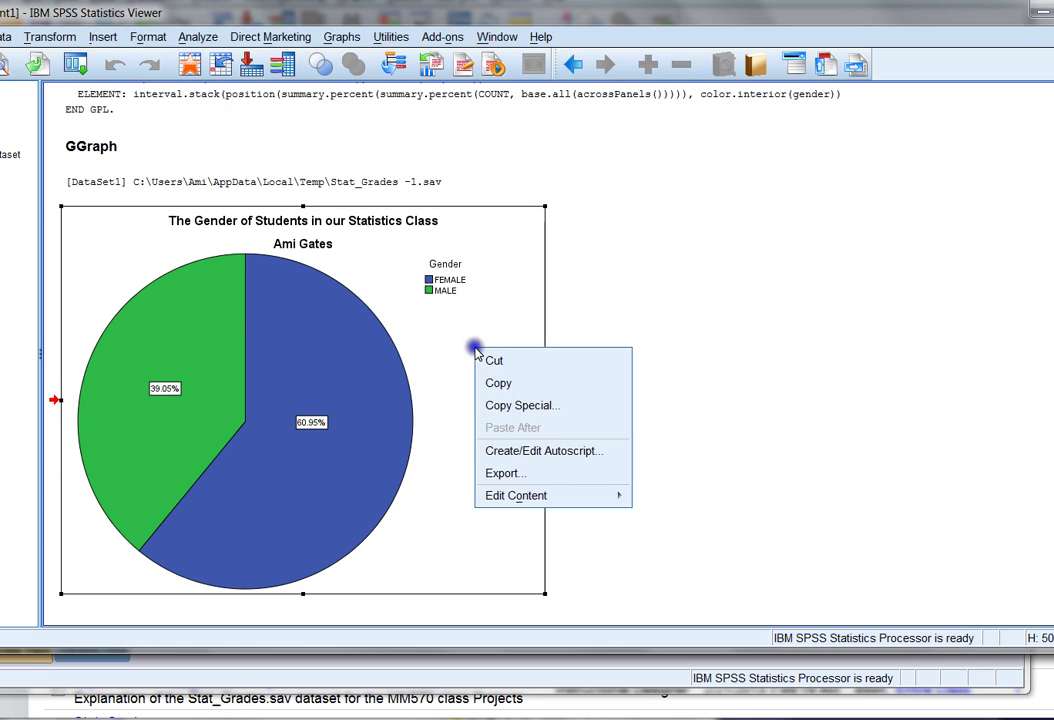
pyautogui.click(580, 407)
pyautogui.click(422, 317)
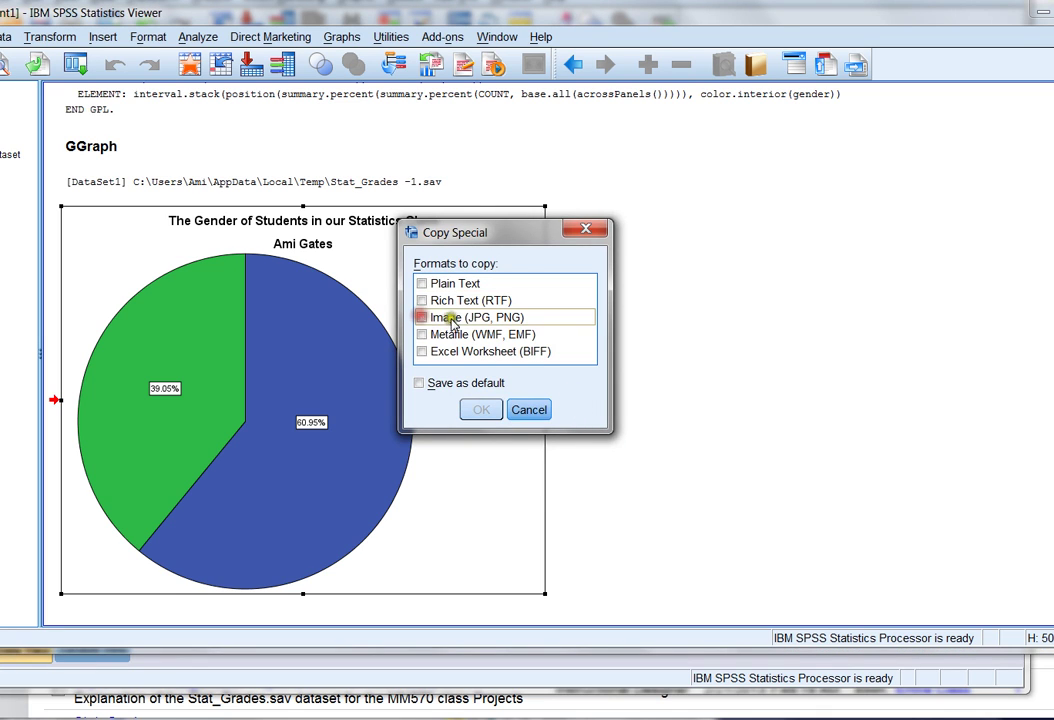
pyautogui.click(422, 317)
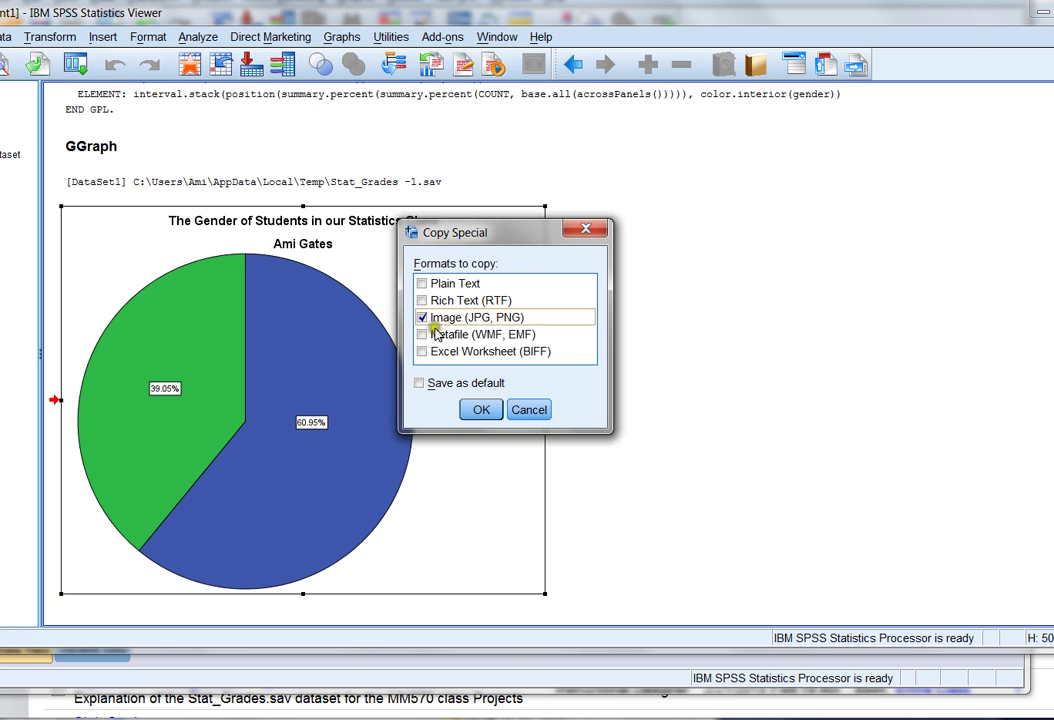
pyautogui.click(480, 410)
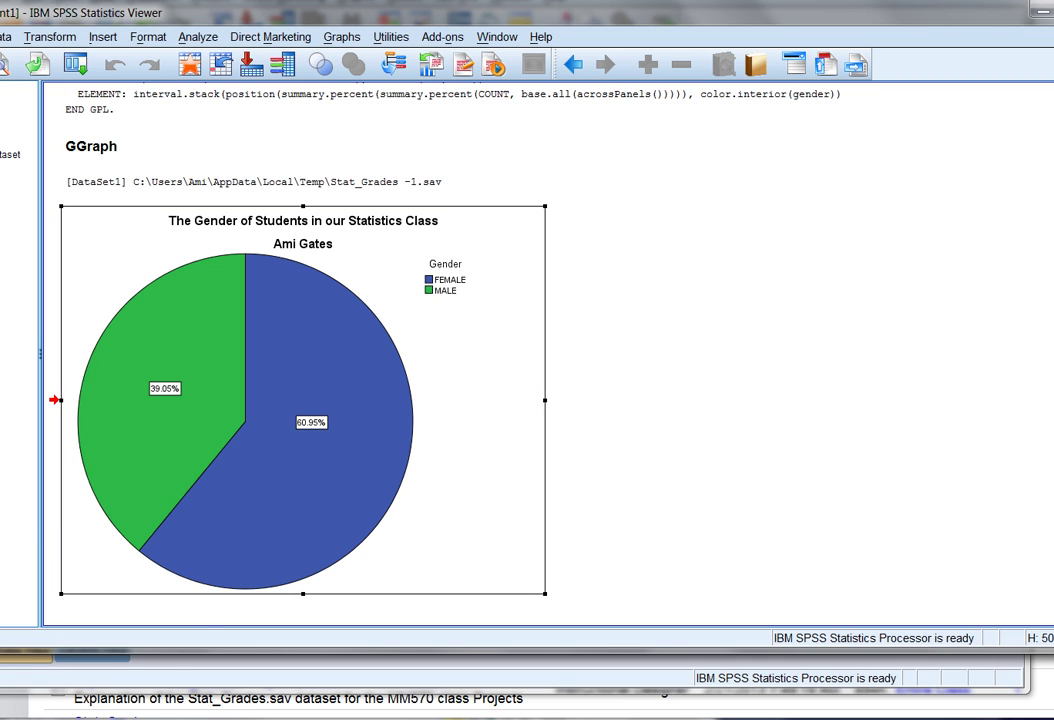
# Step: Paste the copied pie chart into the blank Word document, then minimize Word
pyautogui.press('super')
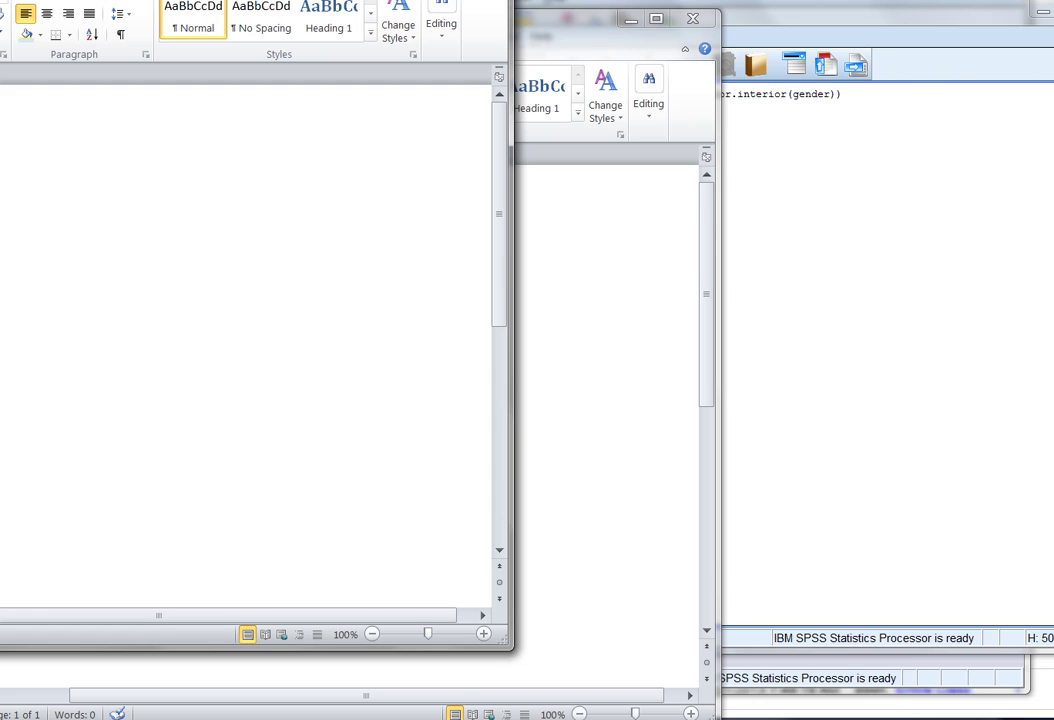
pyautogui.moveTo(280, 0); pyautogui.dragTo(651, 31)
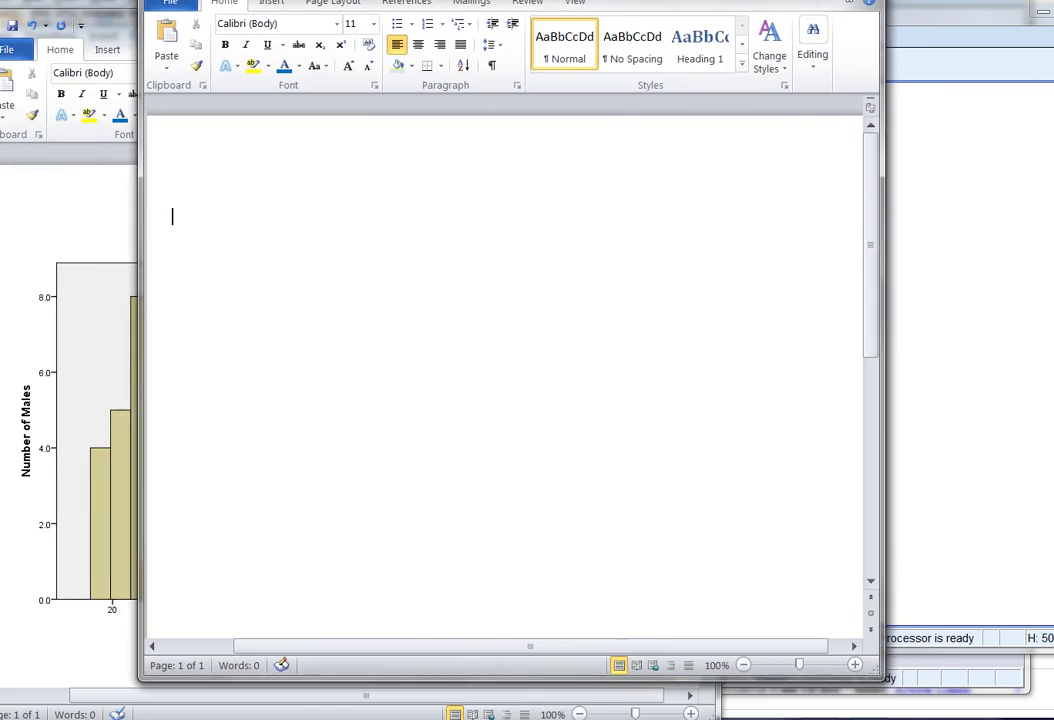
pyautogui.rightClick(398, 194)
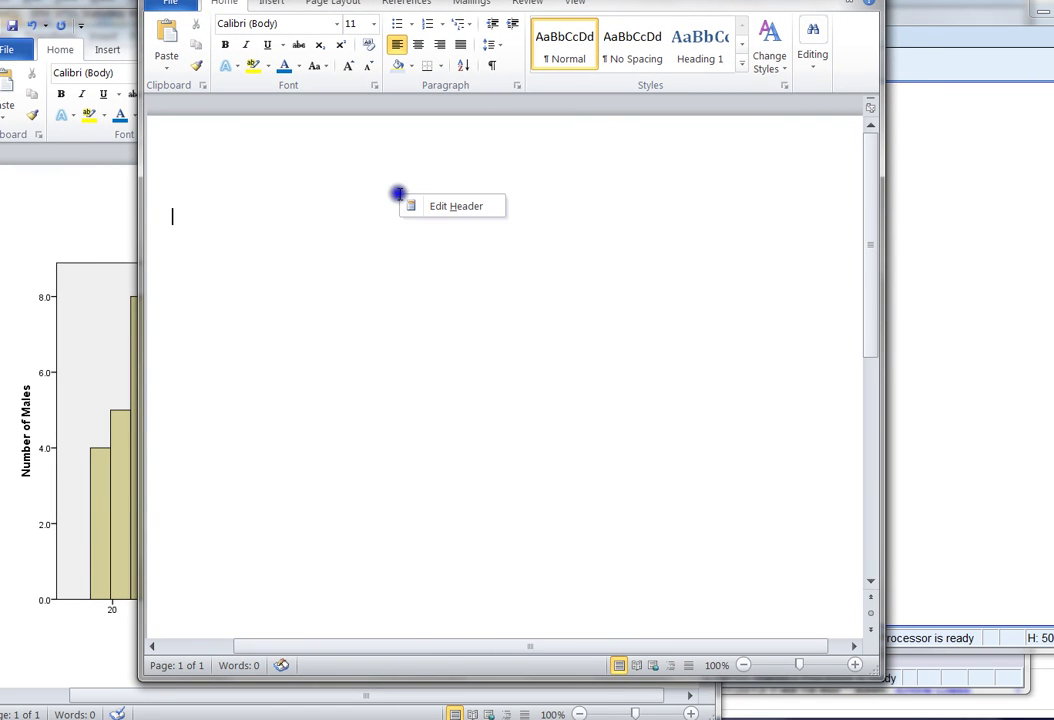
pyautogui.click(428, 311)
pyautogui.rightClick(426, 313)
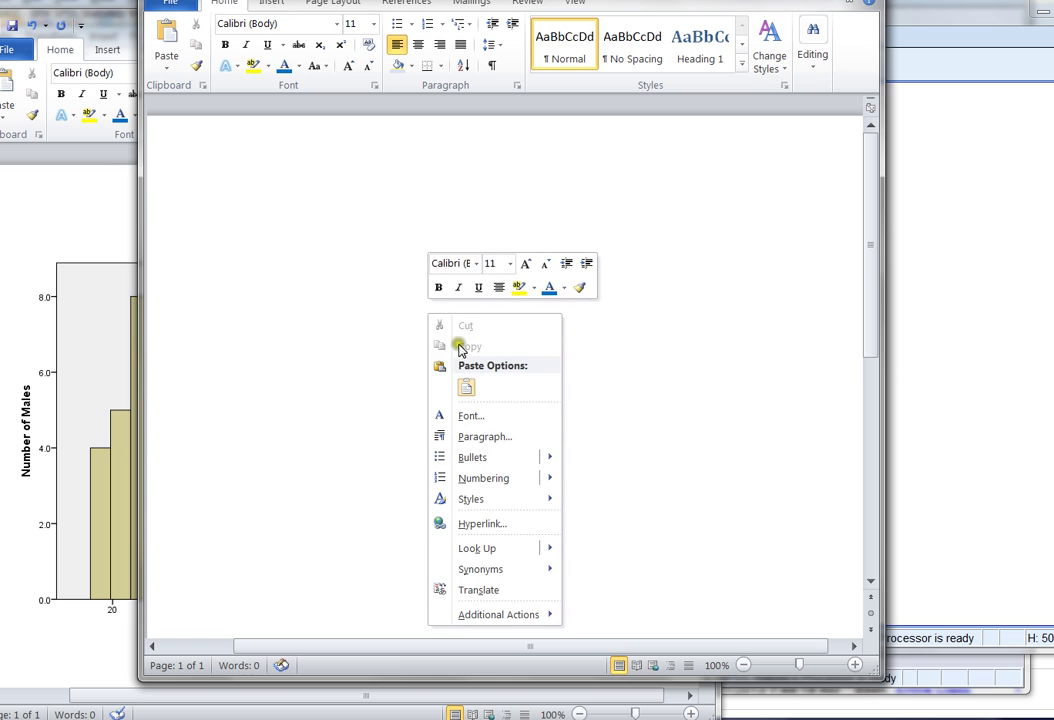
pyautogui.click(467, 387)
pyautogui.click(468, 387)
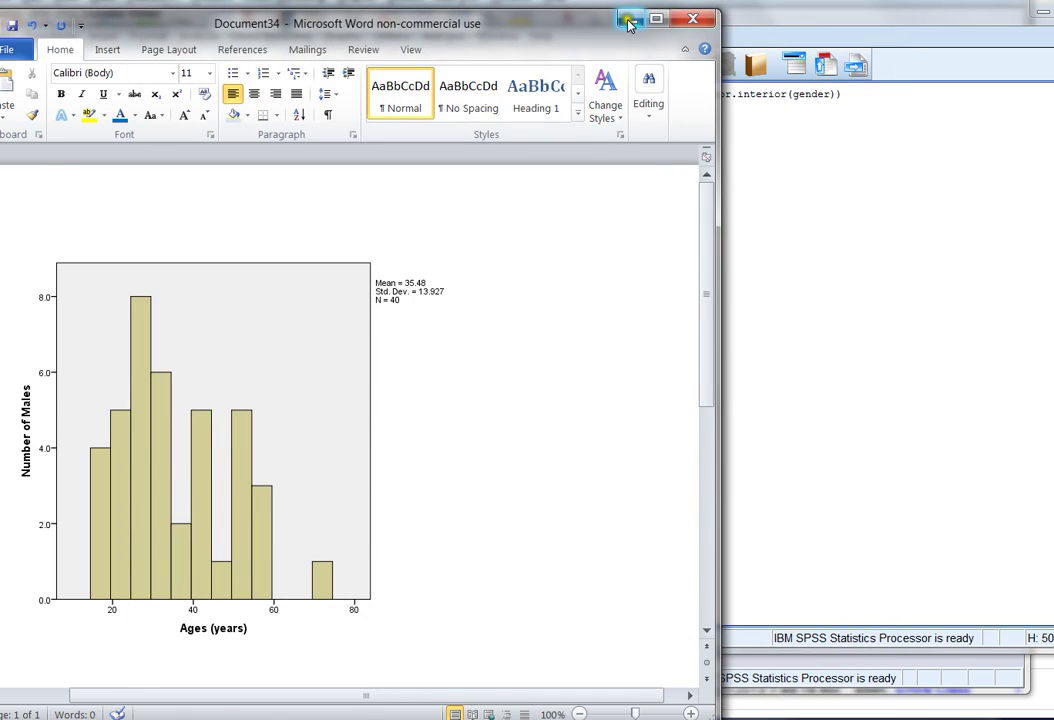
pyautogui.click(629, 16)
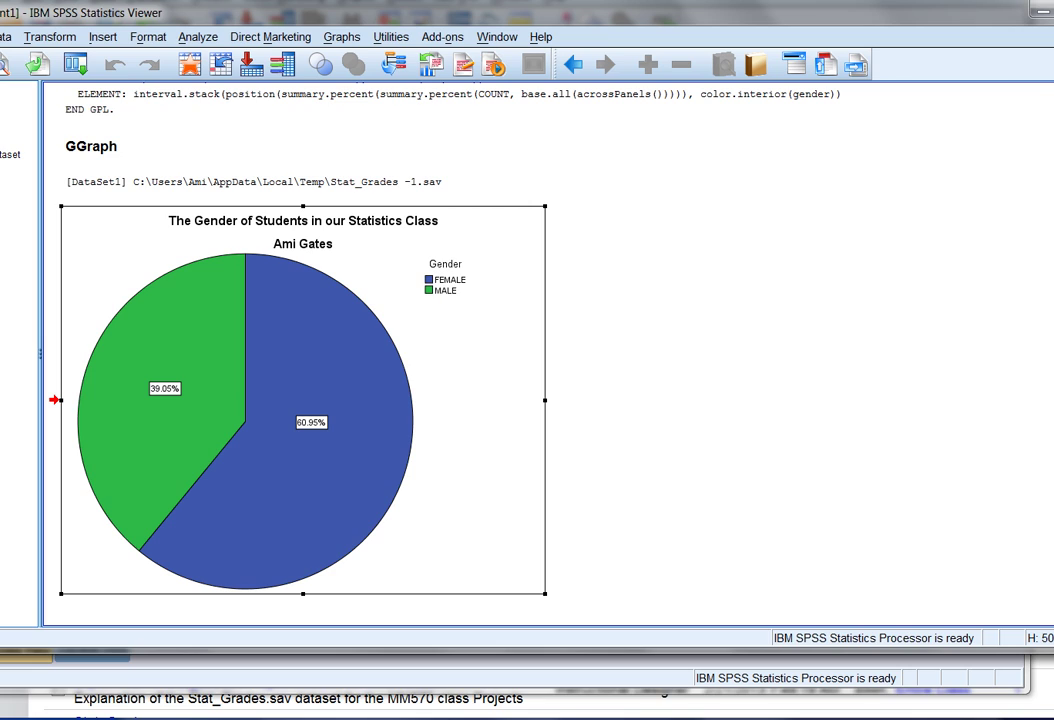
# Step: Open a reset Chart Builder from the data and place a Pie/Polar chart in the preview
pyautogui.hotkey('alt', 'Tab')
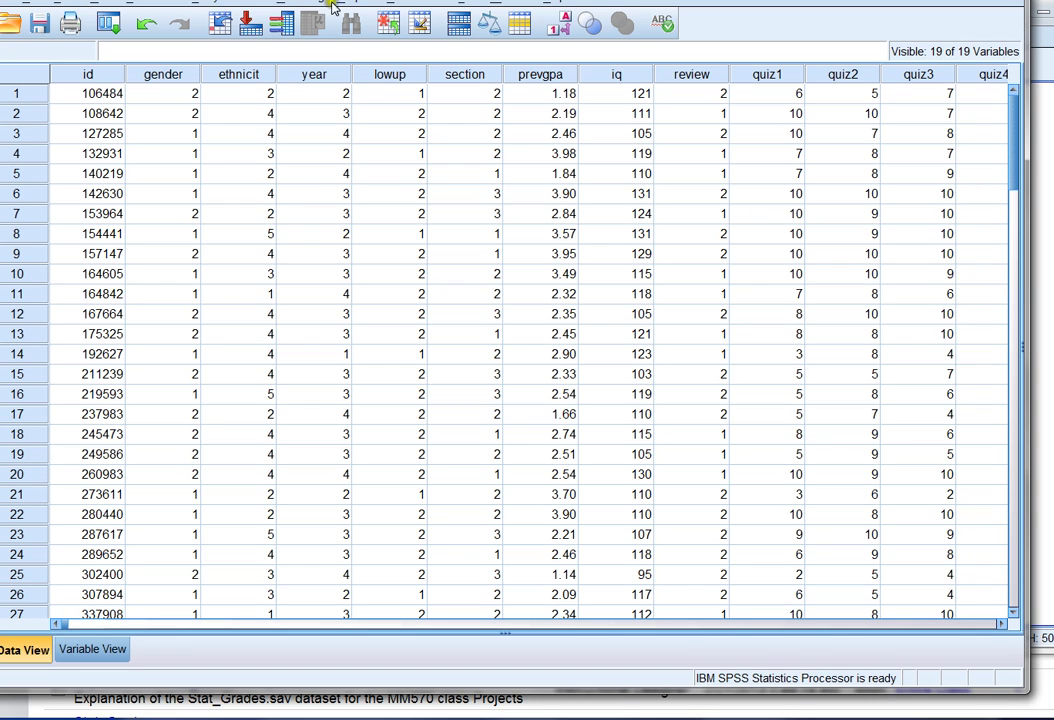
pyautogui.click(364, 4)
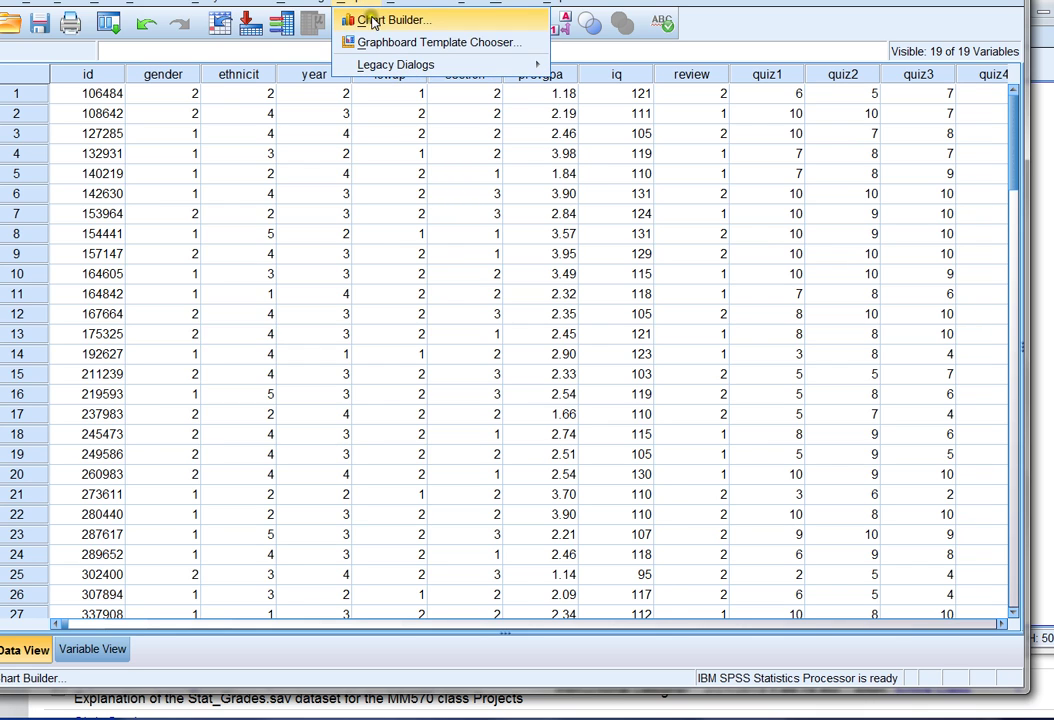
pyautogui.click(360, 18)
pyautogui.click(429, 421)
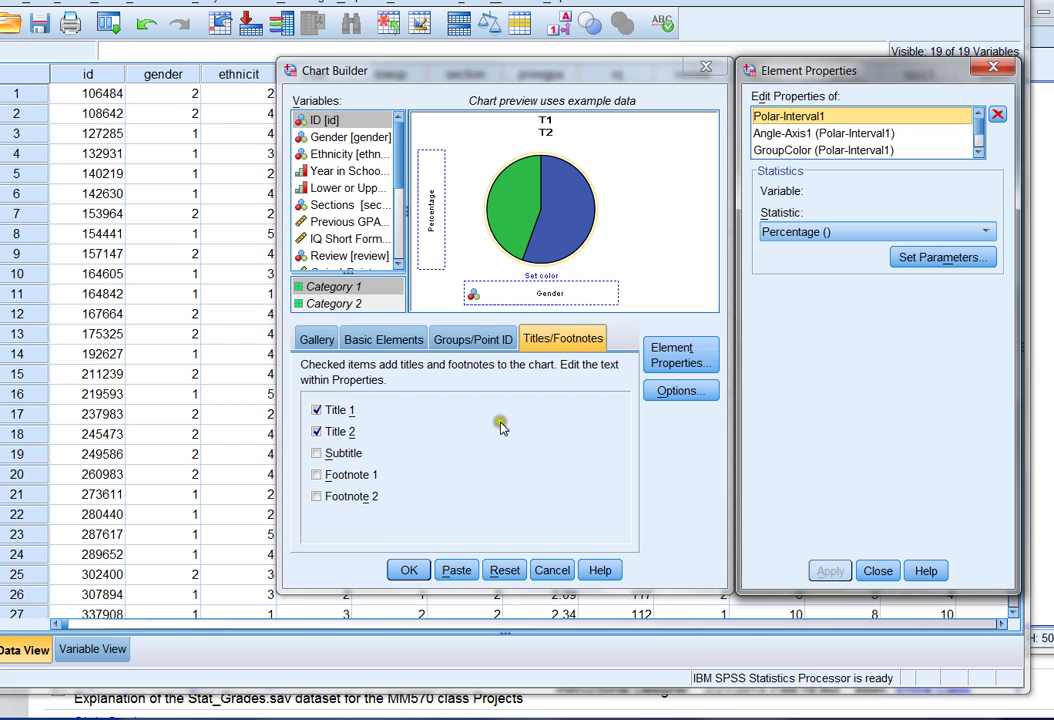
pyautogui.click(505, 571)
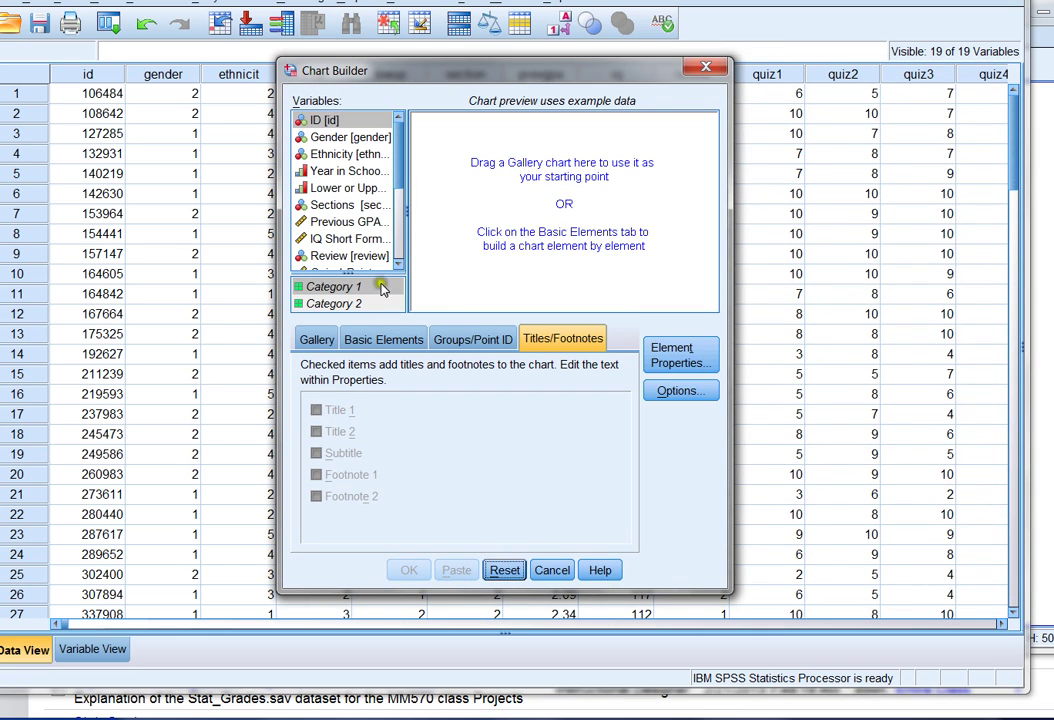
pyautogui.click(316, 340)
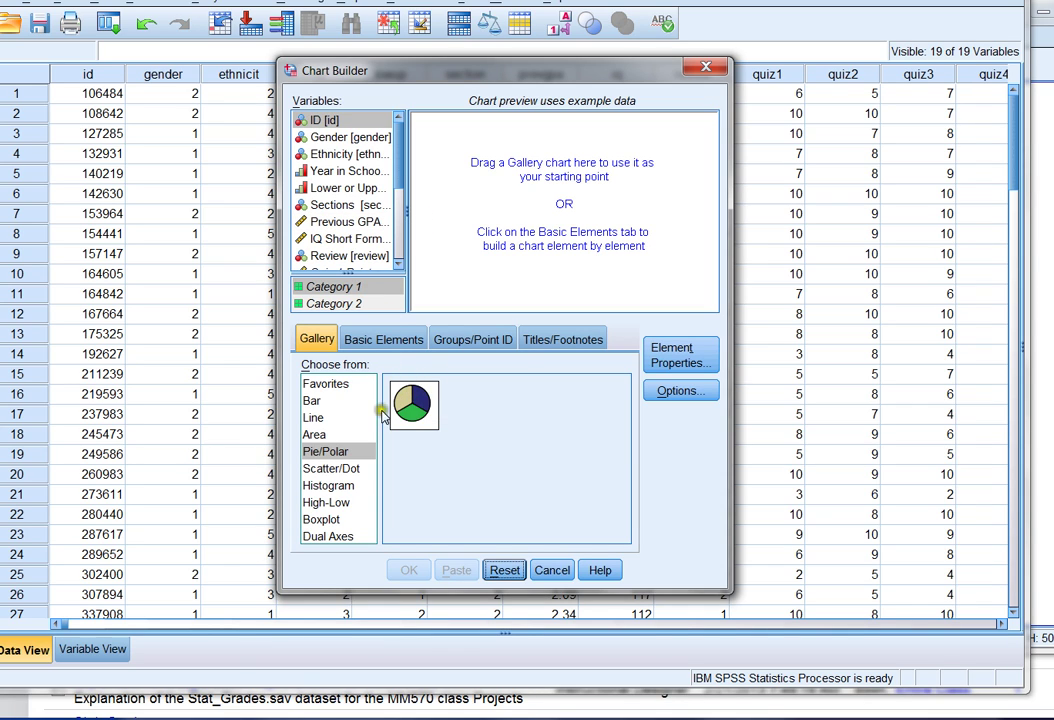
pyautogui.moveTo(412, 405); pyautogui.dragTo(555, 210)
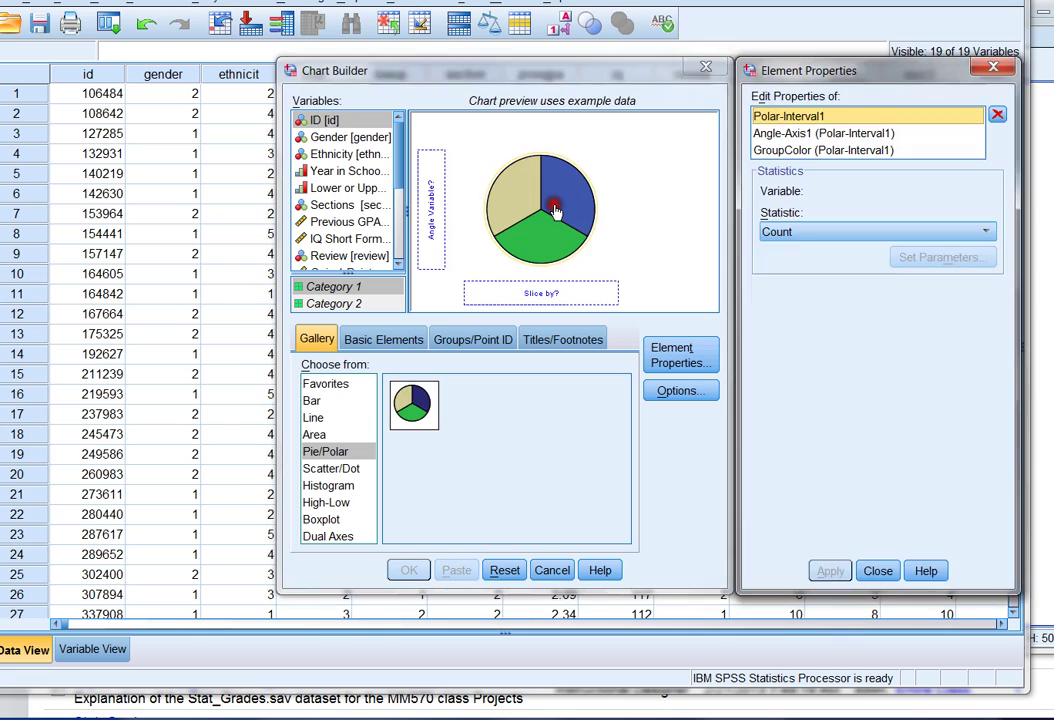
# Step: Try dropping the Previous GPA variable onto the pie chart preview
pyautogui.click(348, 223)
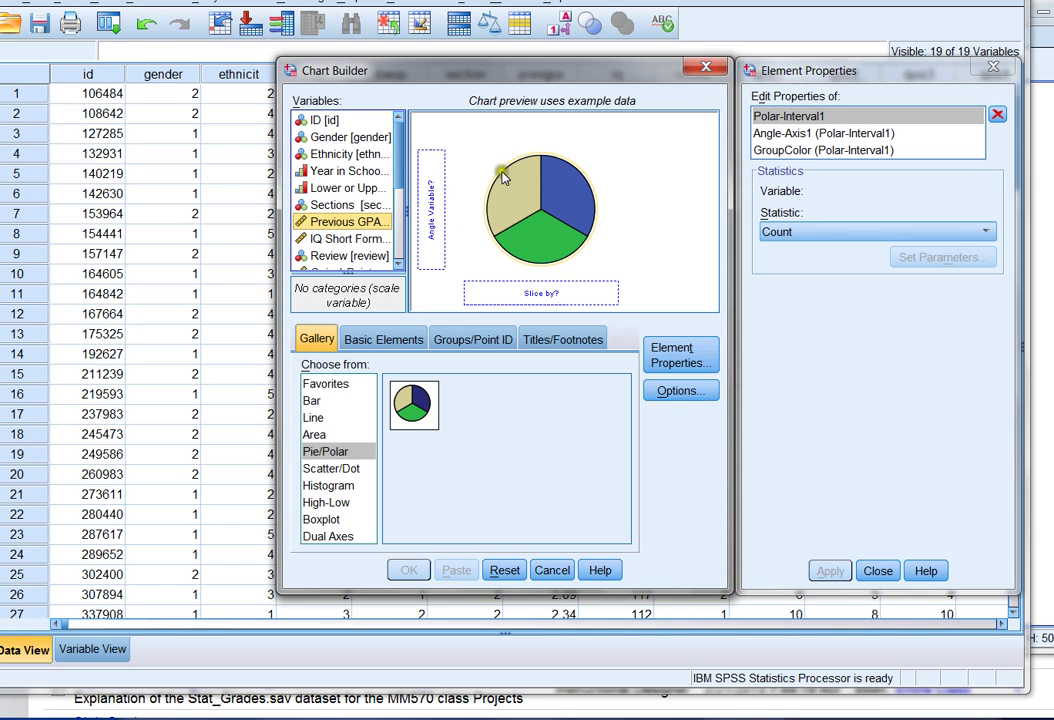
pyautogui.click(564, 184)
pyautogui.moveTo(330, 221); pyautogui.dragTo(412, 566)
# Step: Replace the pie with a simple histogram and put Previous GPA on its horizontal axis
pyautogui.click(503, 570)
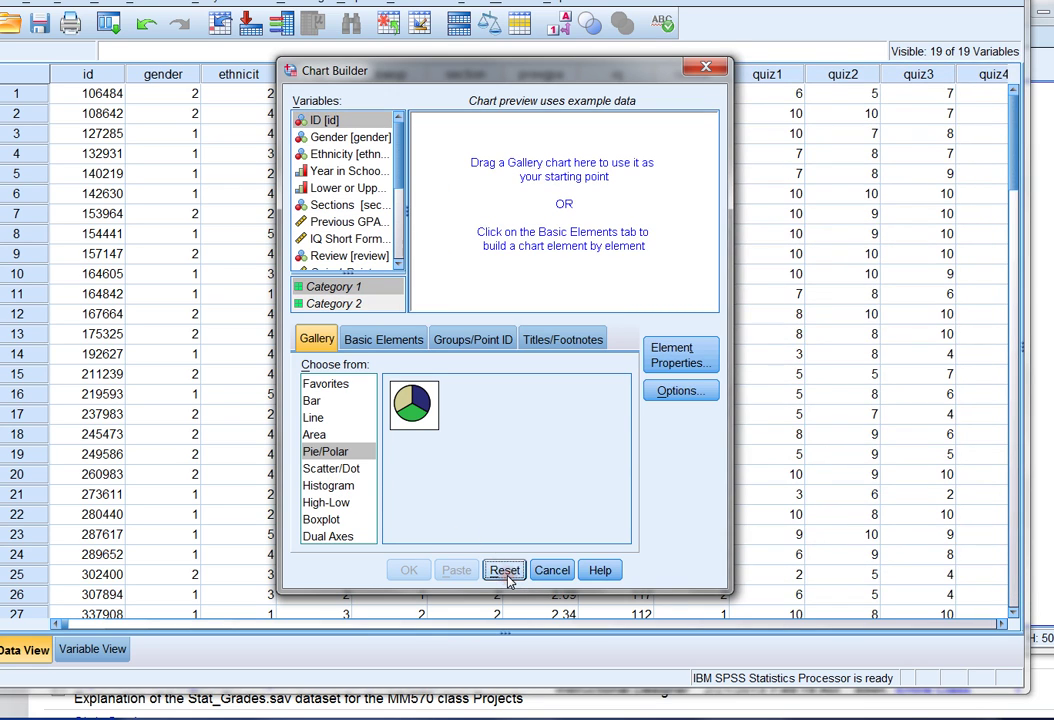
pyautogui.click(320, 487)
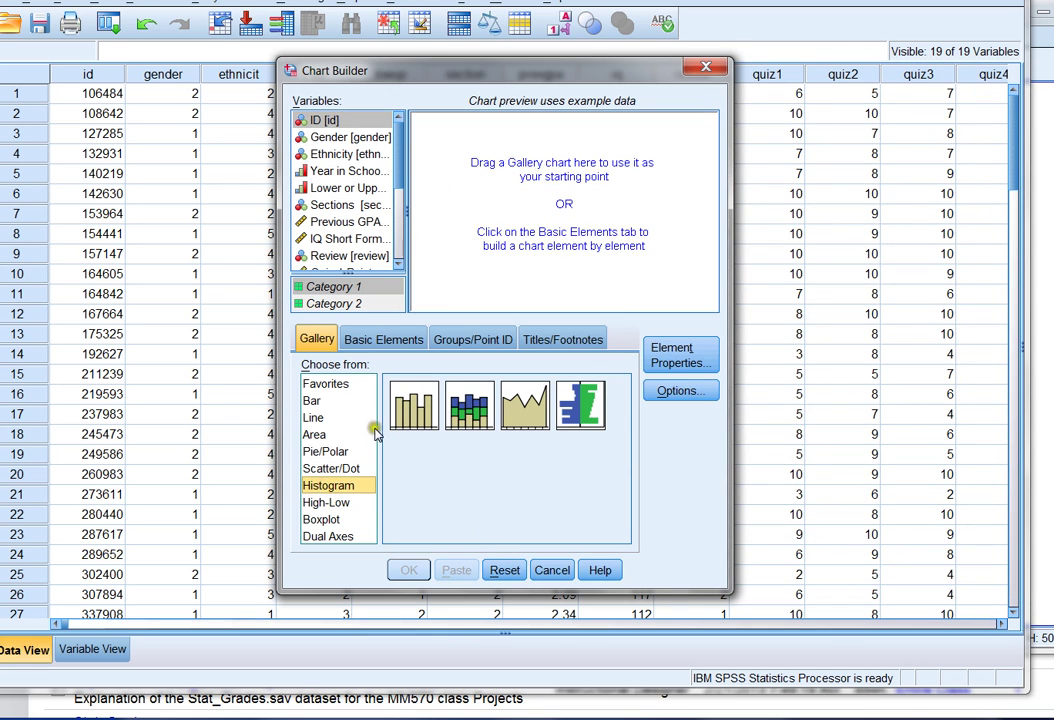
pyautogui.moveTo(414, 412); pyautogui.dragTo(553, 185)
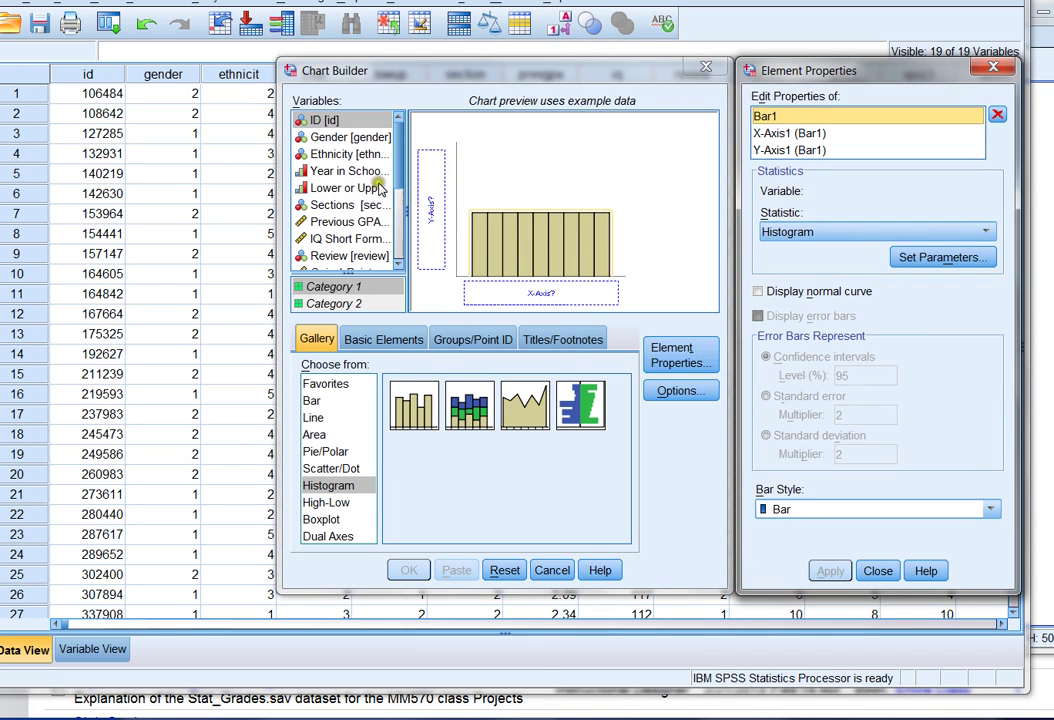
pyautogui.click(353, 221)
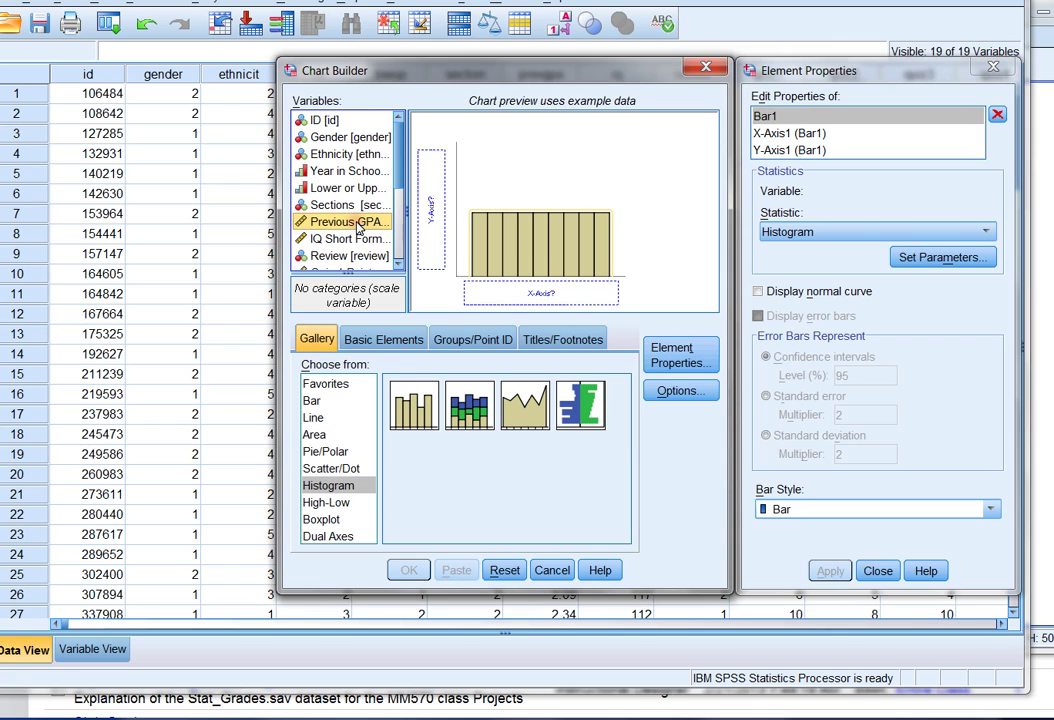
pyautogui.moveTo(336, 224); pyautogui.dragTo(498, 292)
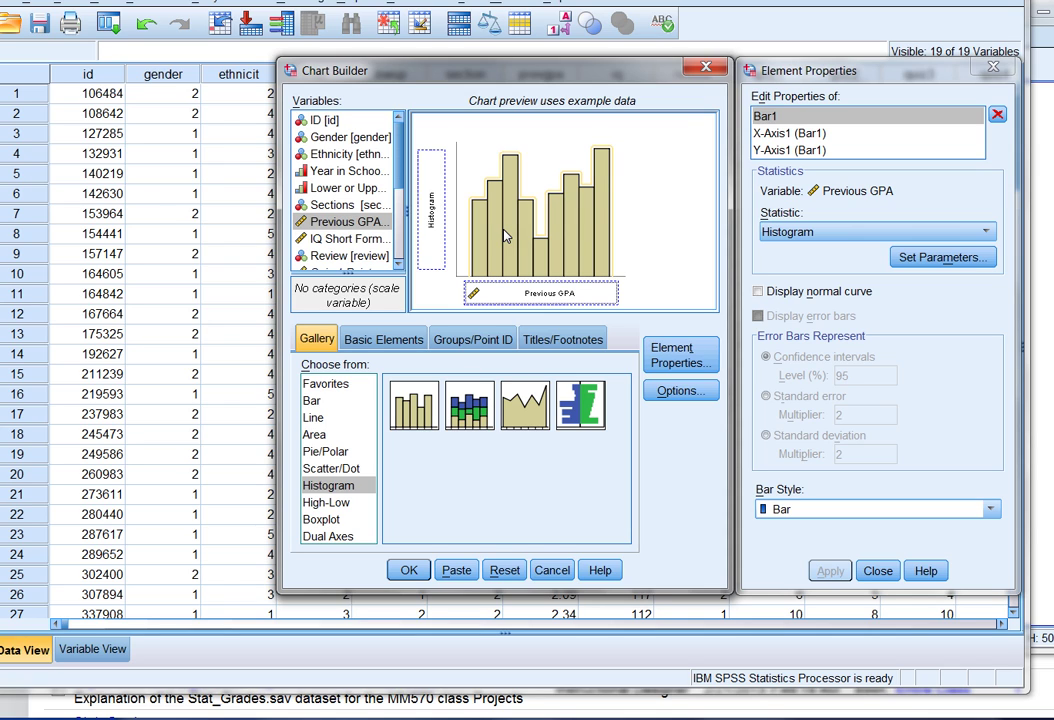
# Step: Review the x-axis and Frequency y-axis settings, then the Titles/Footnotes options
pyautogui.click(798, 135)
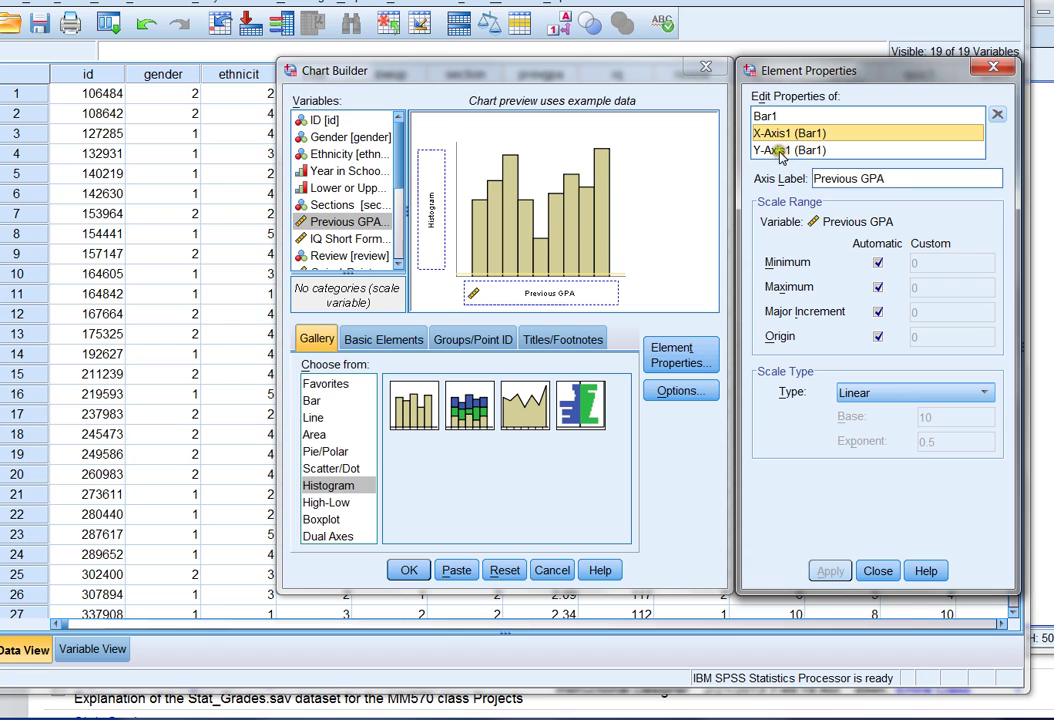
pyautogui.click(779, 152)
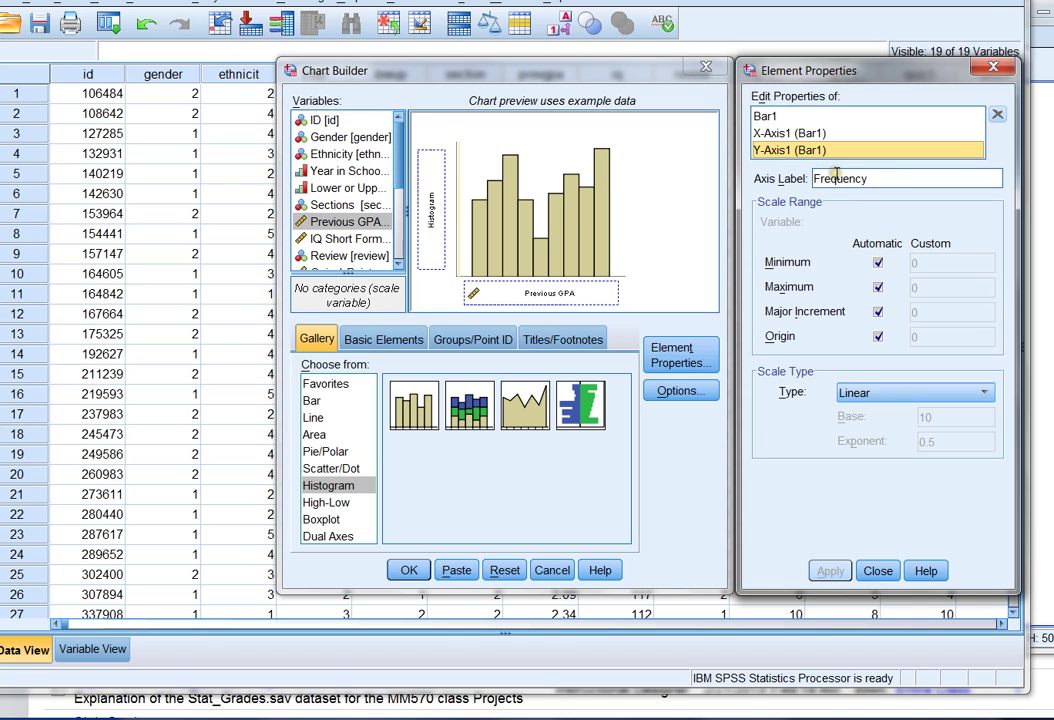
pyautogui.click(877, 570)
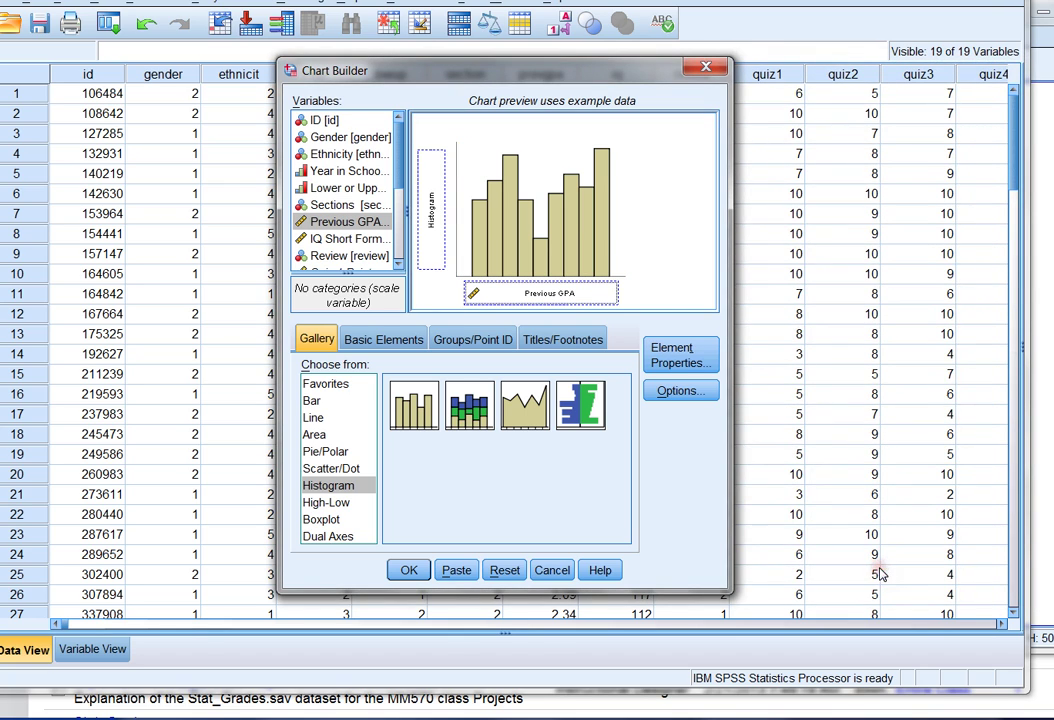
pyautogui.click(570, 340)
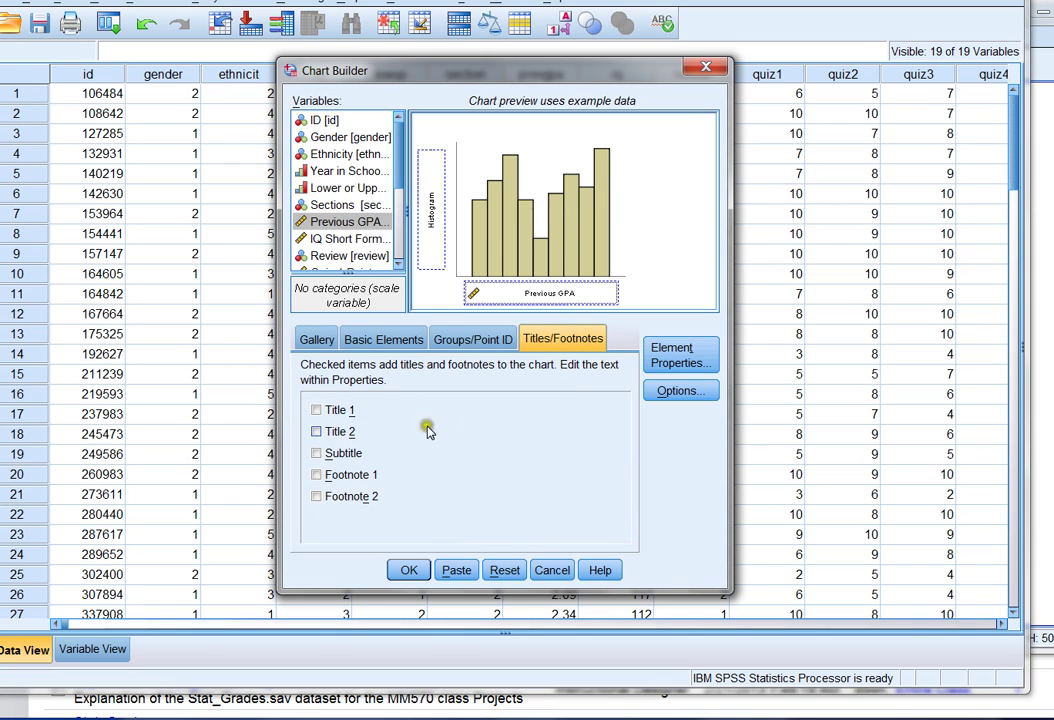
# Step: Generate the Previous GPA histogram (mean 2.7789, N = 105), inspect it, and return to the data grid
pyautogui.click(409, 571)
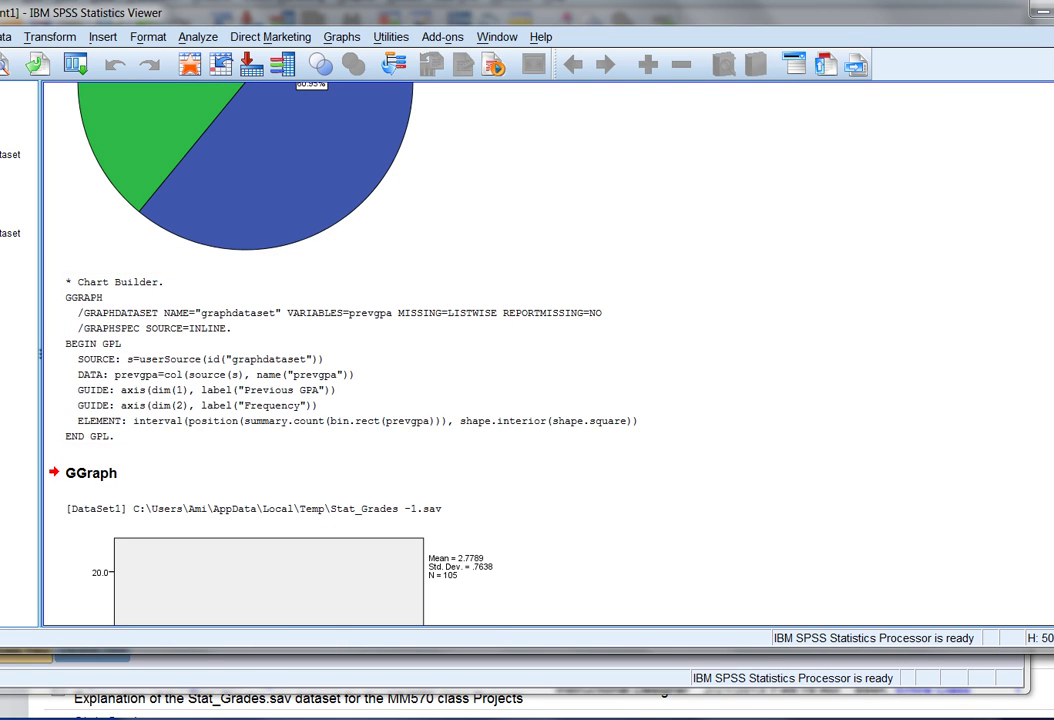
pyautogui.scroll(-3, 895, 360)
pyautogui.scroll(-3, 540, 355)
pyautogui.click(487, 405)
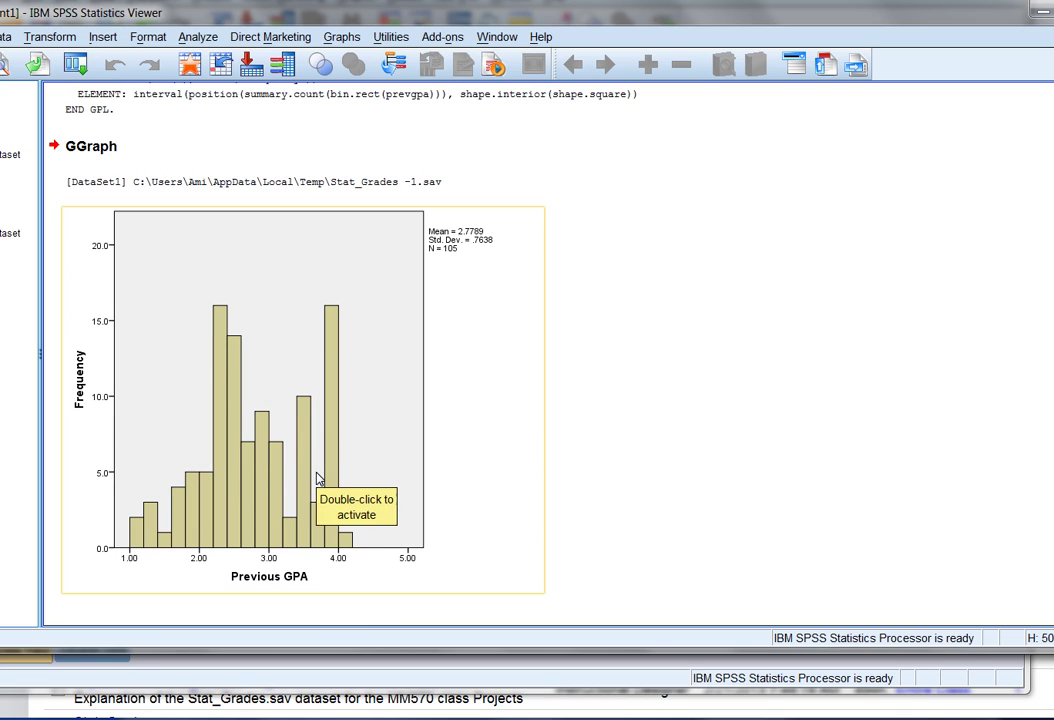
pyautogui.click(567, 278)
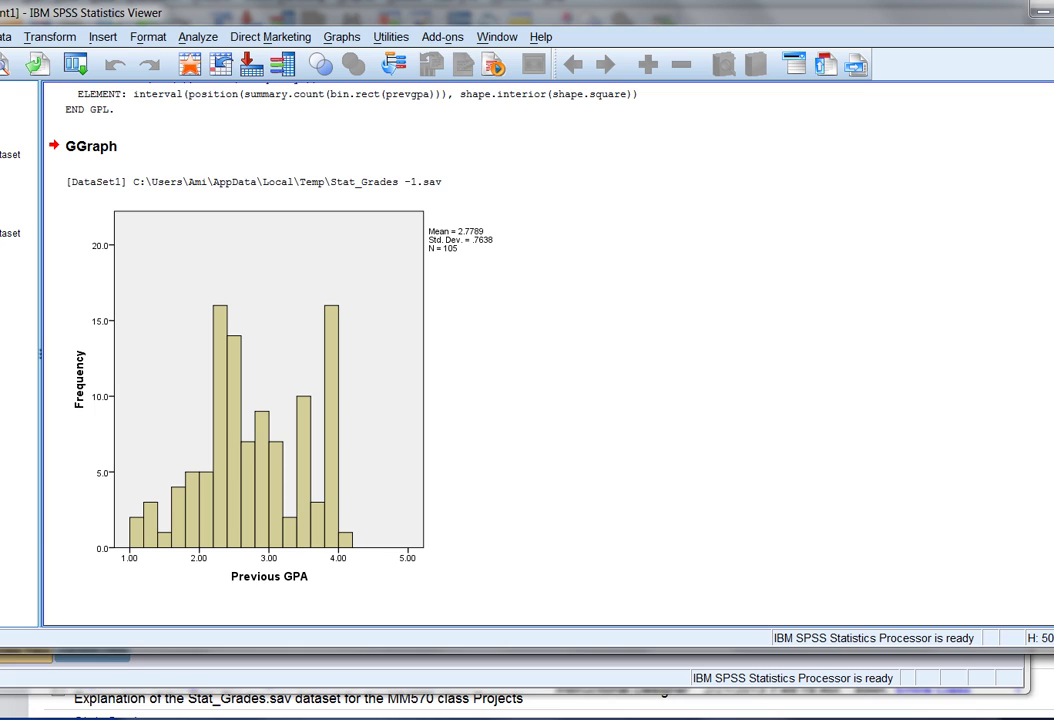
pyautogui.click(536, 362)
pyautogui.click(438, 182)
pyautogui.hotkey('alt', 'Tab')
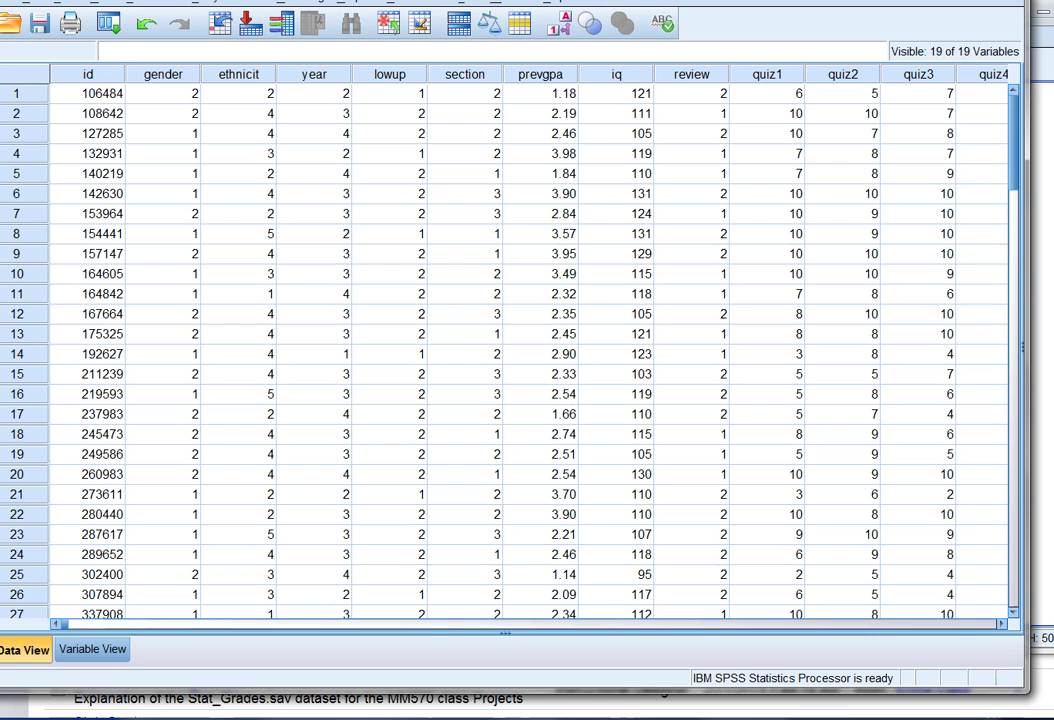
# Step: Open a reset Chart Builder and browse the Line, Area and Pie/Polar gallery categories
pyautogui.click(357, 4)
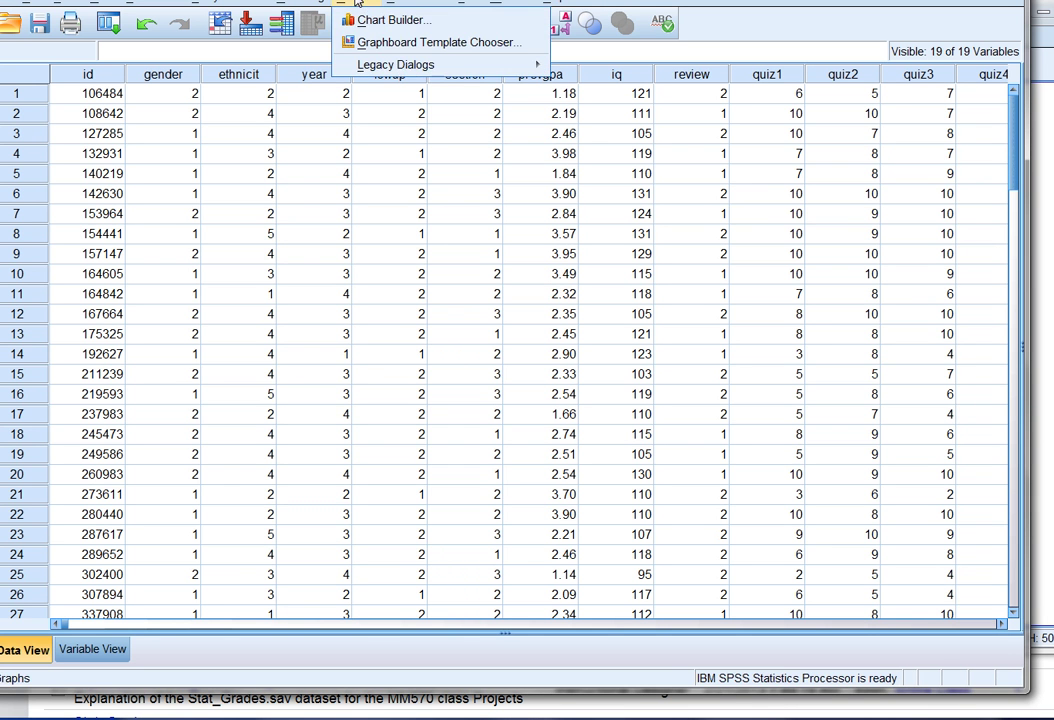
pyautogui.click(445, 25)
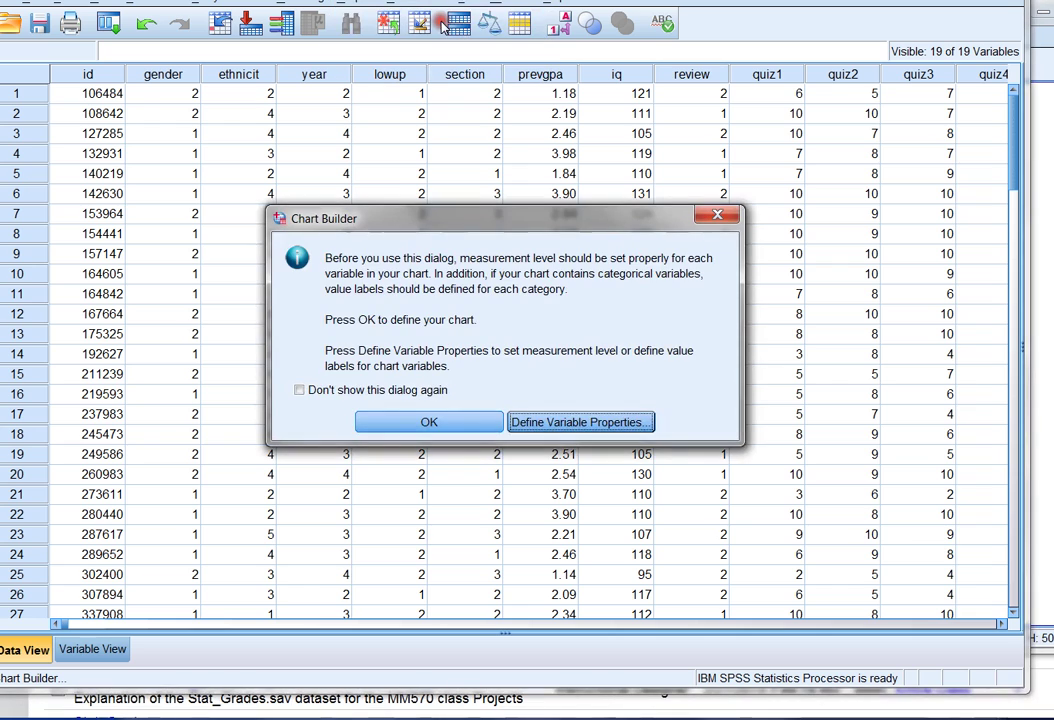
pyautogui.click(467, 424)
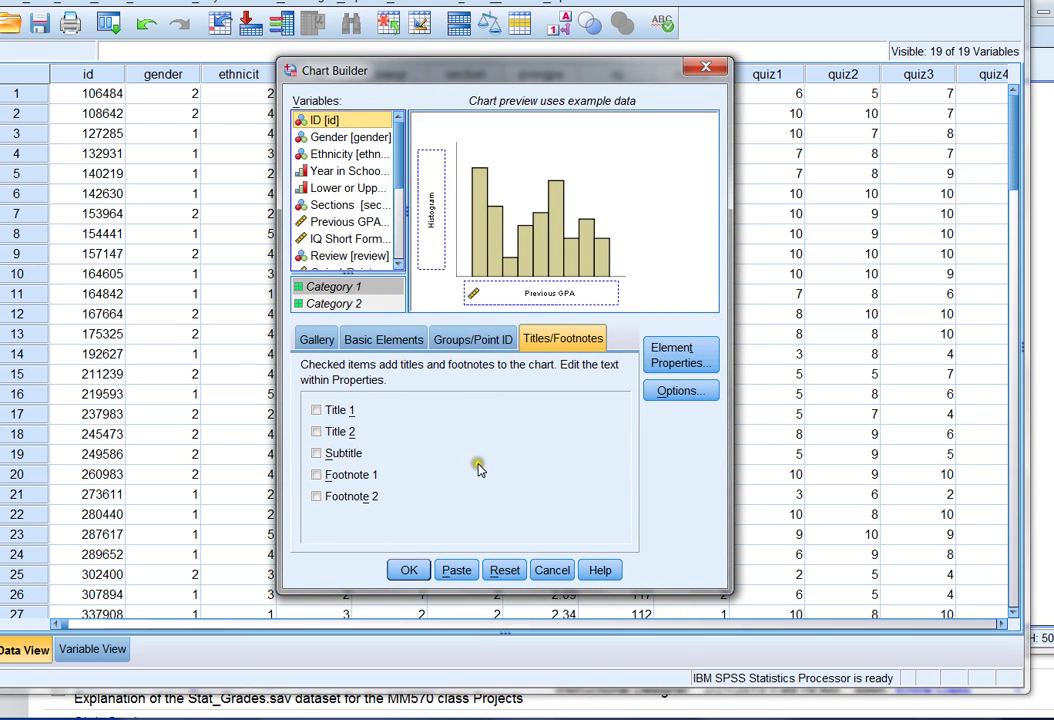
pyautogui.click(503, 568)
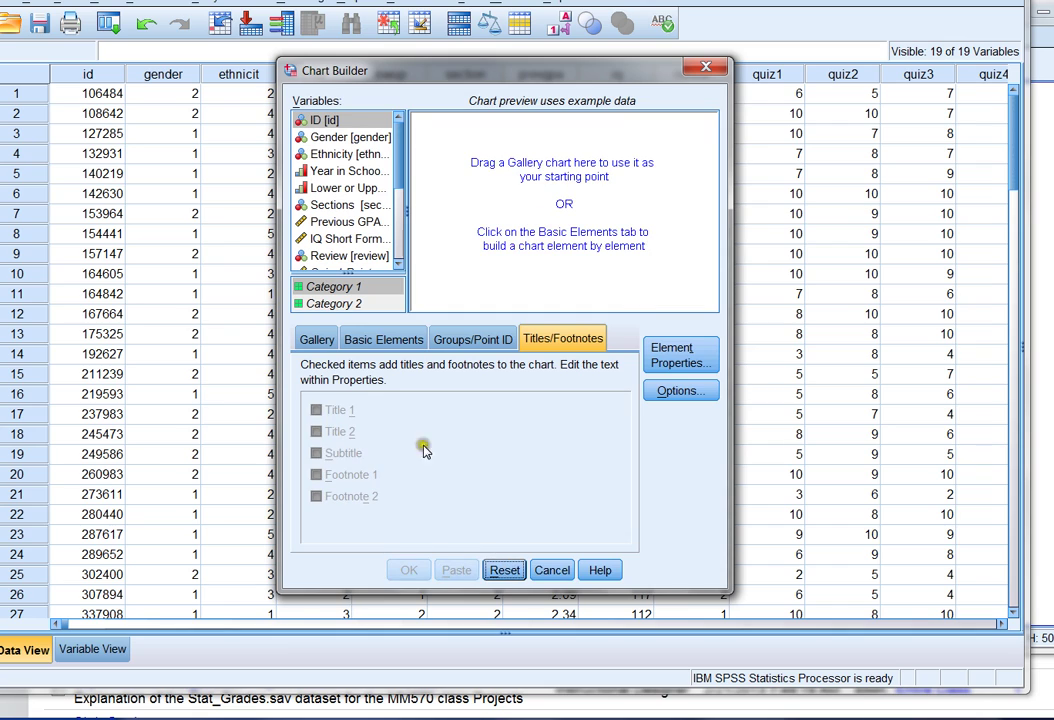
pyautogui.click(315, 341)
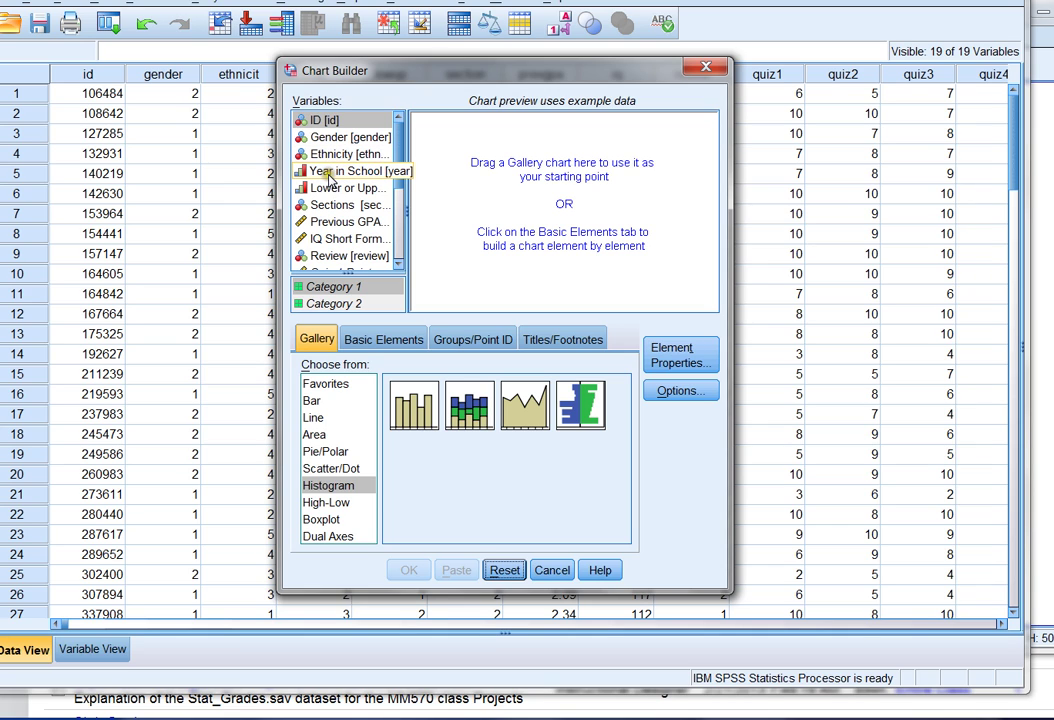
pyautogui.click(310, 417)
pyautogui.click(313, 434)
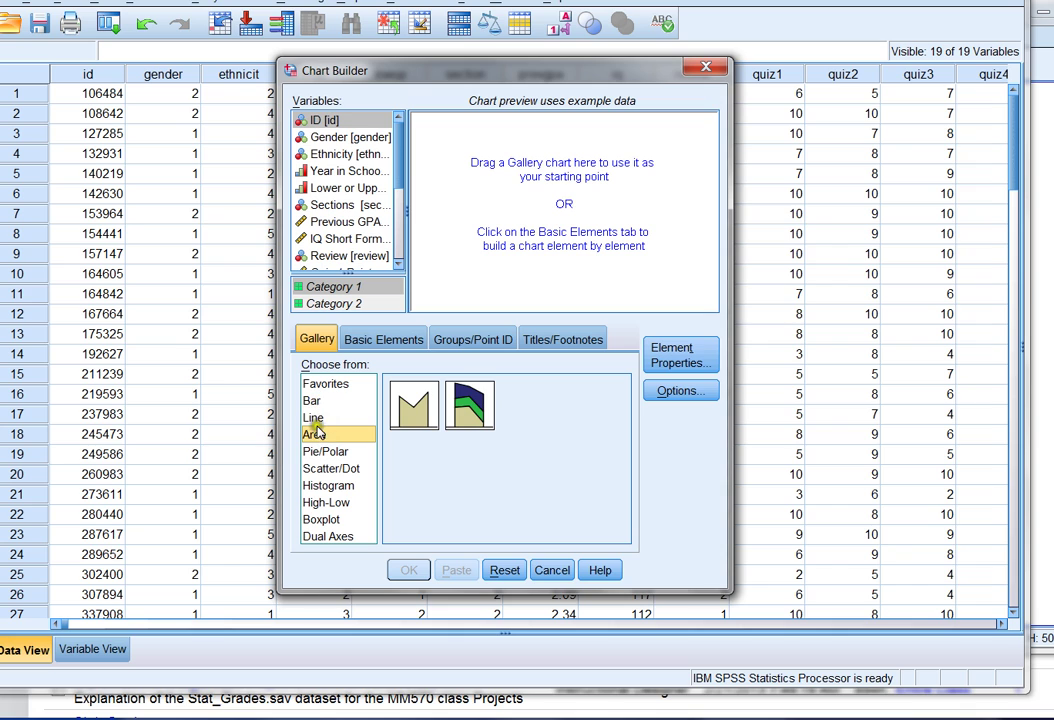
pyautogui.click(318, 451)
# Step: Place a pie chart in the preview, slice it by Ethnicity, and try Gender instead
pyautogui.moveTo(405, 410); pyautogui.dragTo(565, 160)
pyautogui.moveTo(330, 157); pyautogui.dragTo(500, 288)
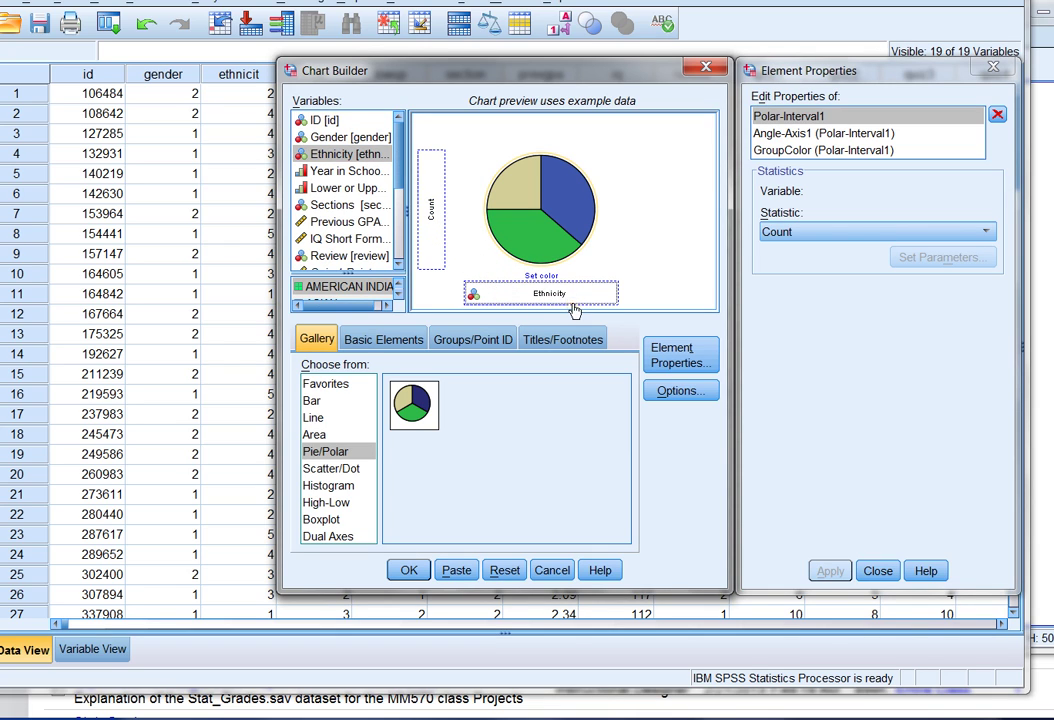
pyautogui.moveTo(345, 137); pyautogui.dragTo(440, 140)
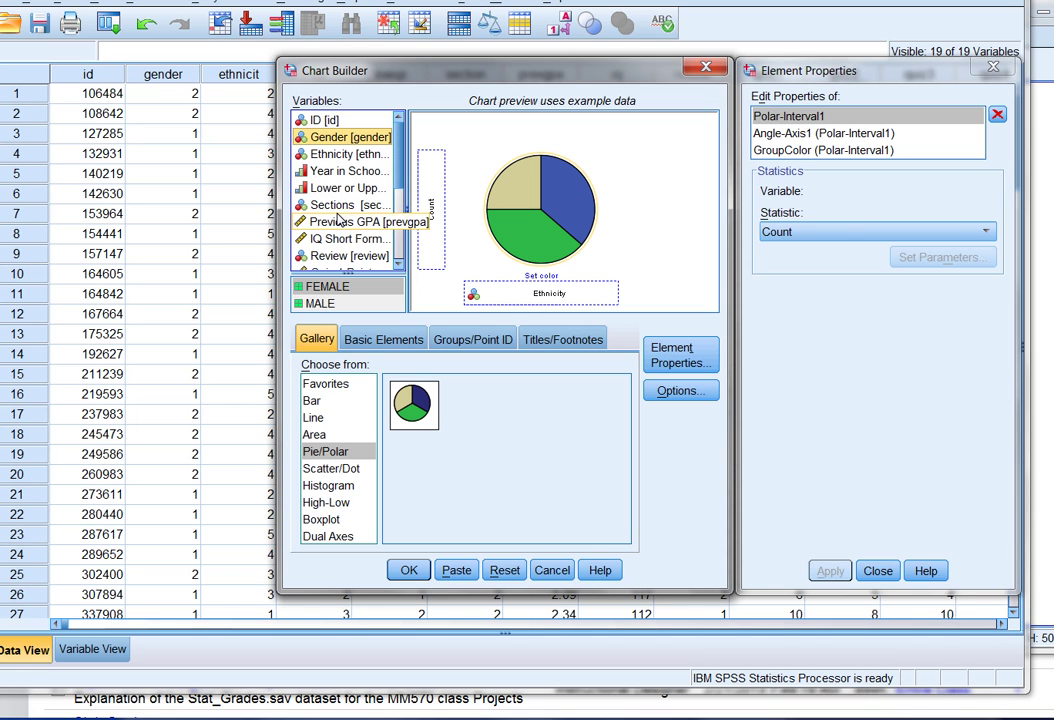
# Step: Build and run a simple scatter plot with Previous GPA on X and Year in School on Y
pyautogui.click(505, 570)
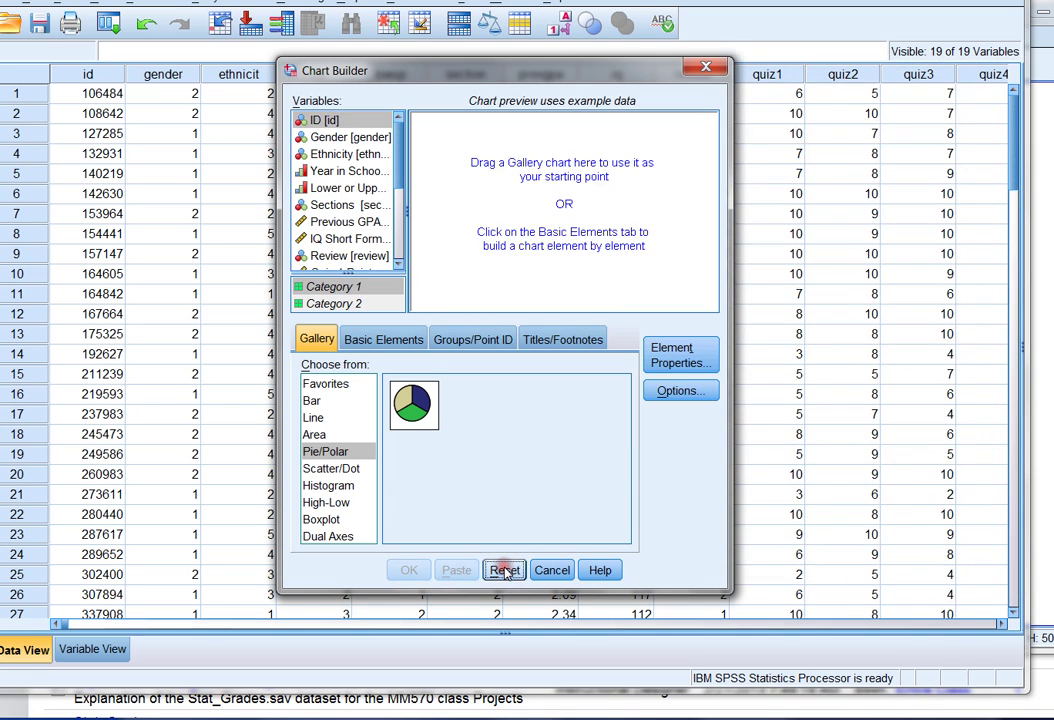
pyautogui.click(343, 471)
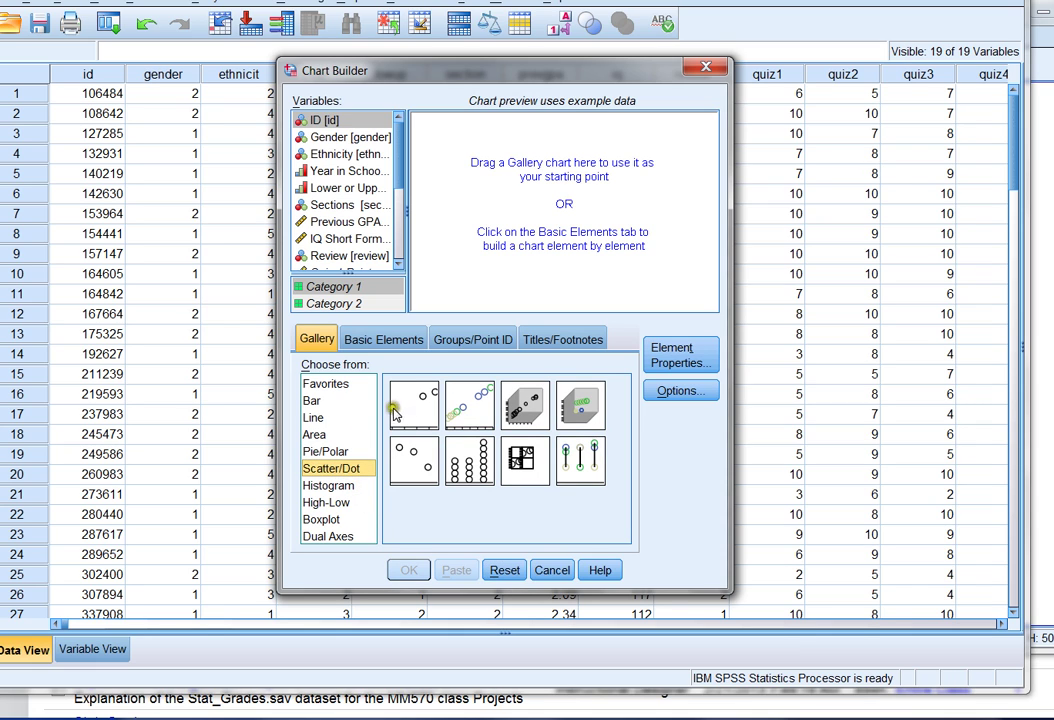
pyautogui.moveTo(410, 408); pyautogui.dragTo(536, 202)
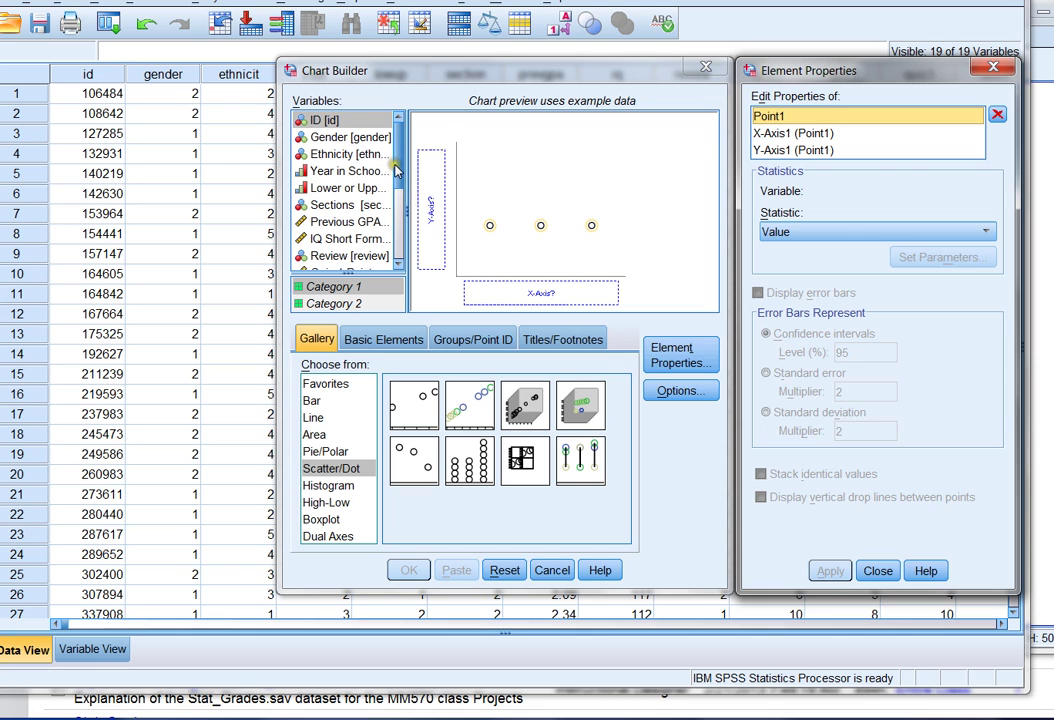
pyautogui.moveTo(340, 221); pyautogui.dragTo(471, 295)
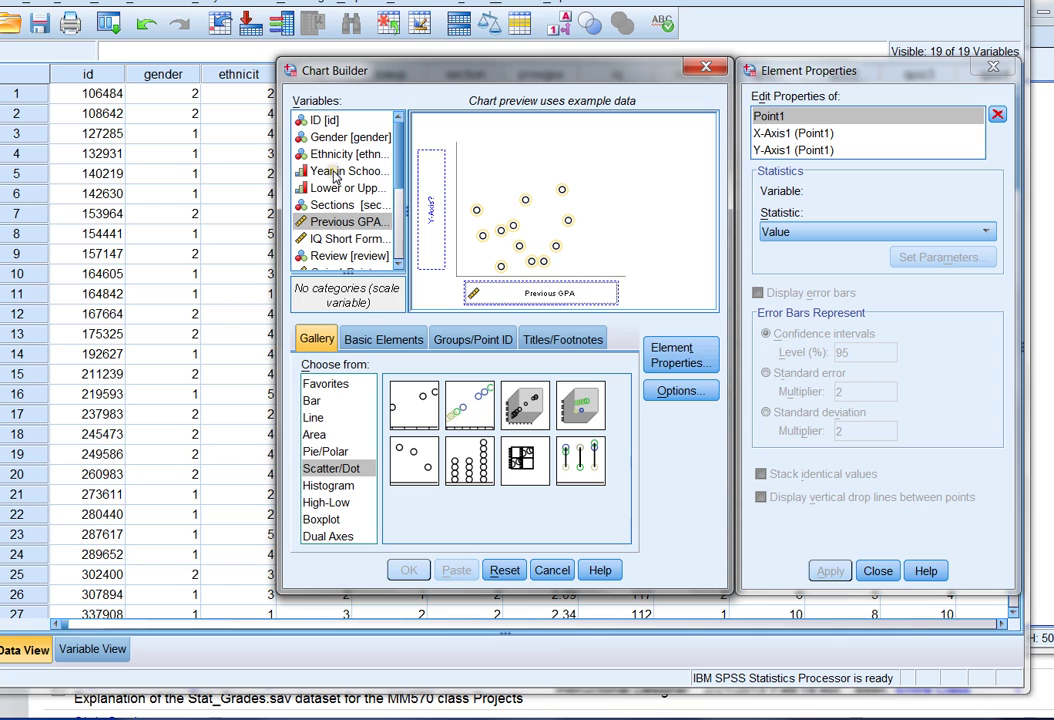
pyautogui.moveTo(335, 176); pyautogui.dragTo(428, 205)
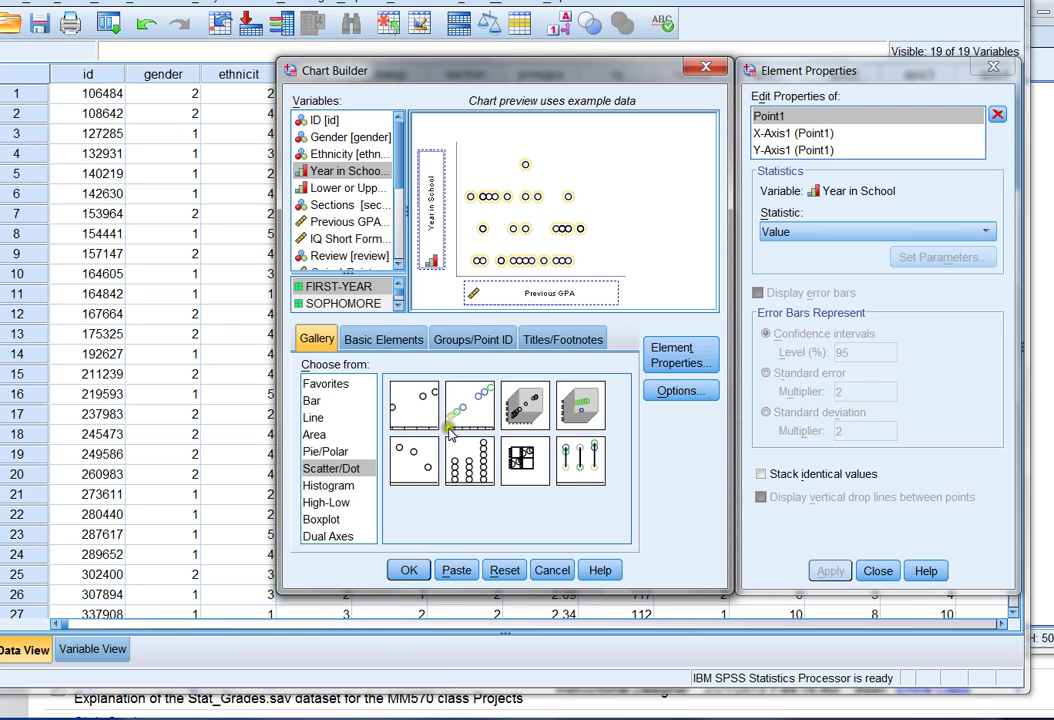
pyautogui.click(410, 571)
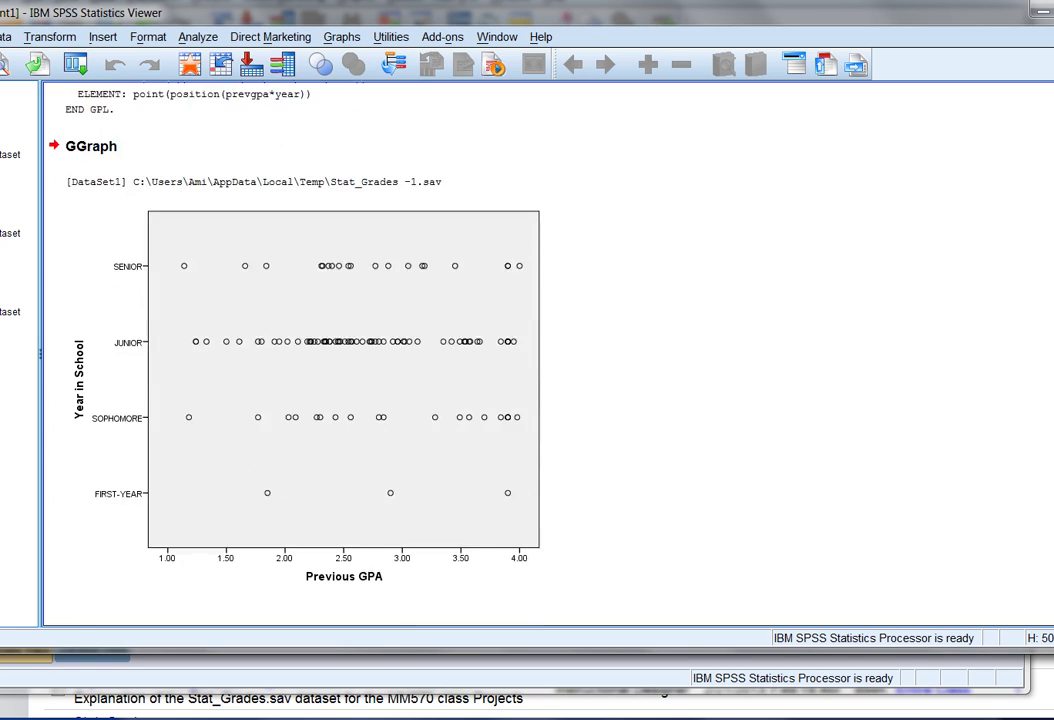
# Step: Inspect the Year in School by Previous GPA scatter plot, then return to the Stat_Grades.sav Data View
pyautogui.click(530, 305)
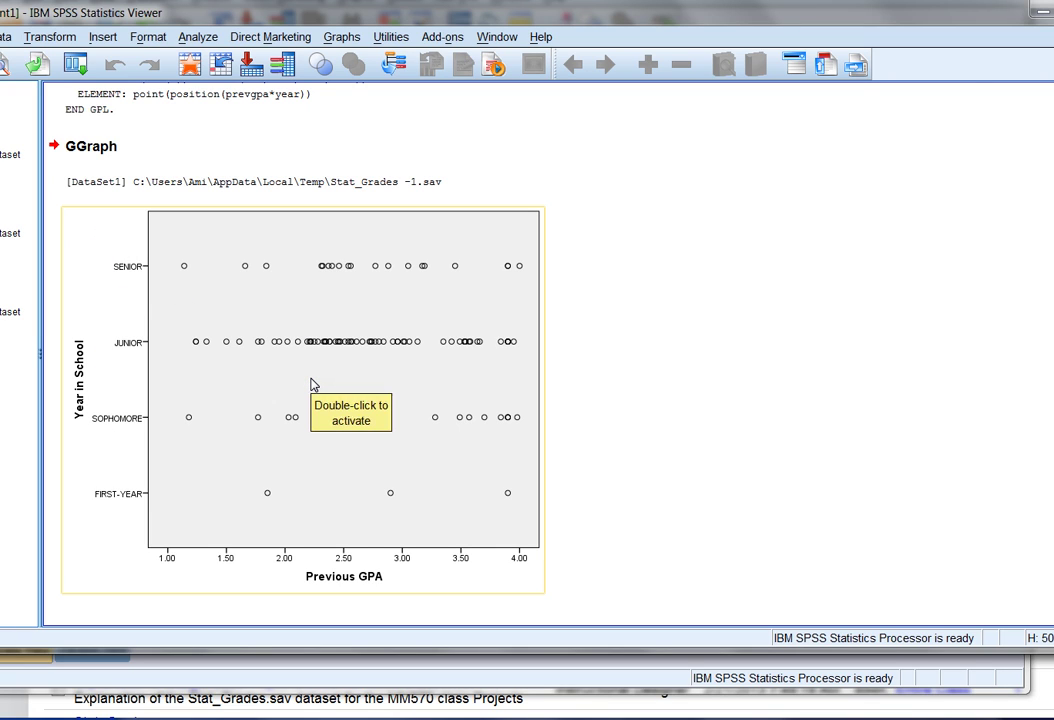
pyautogui.doubleClick(346, 266)
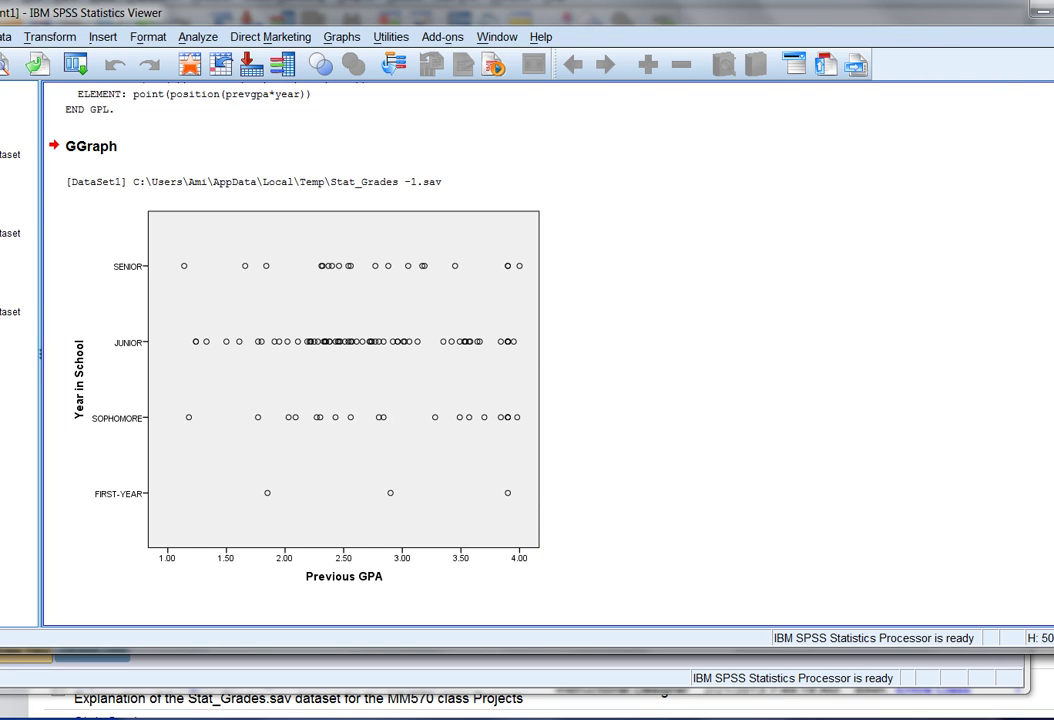
pyautogui.hotkey('alt', 'Tab')
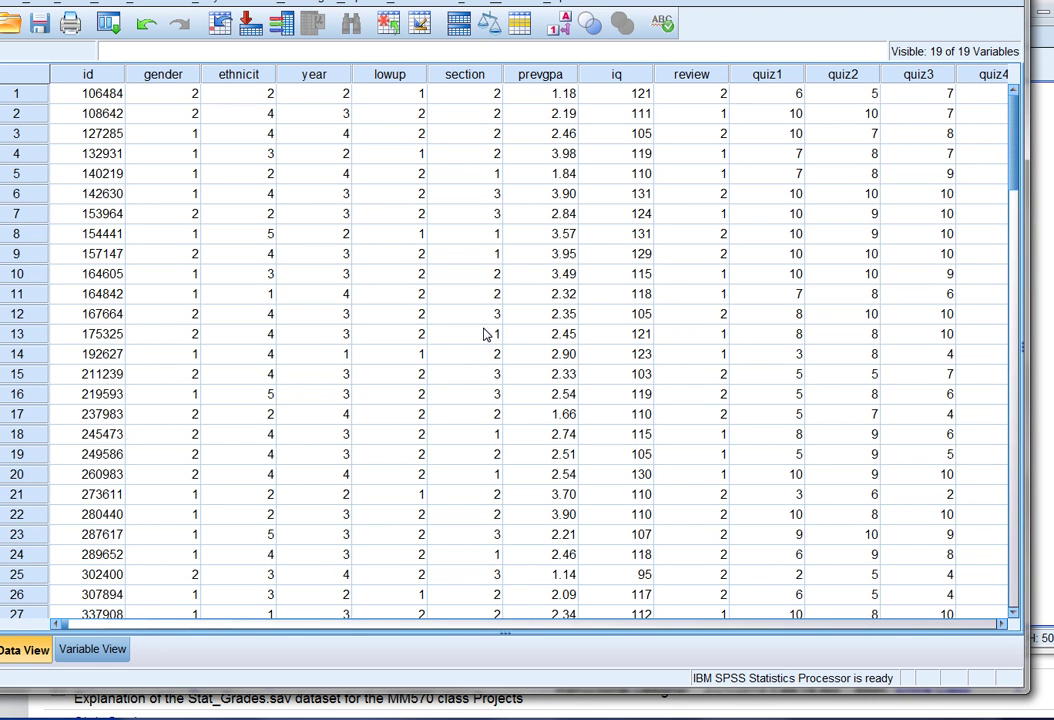